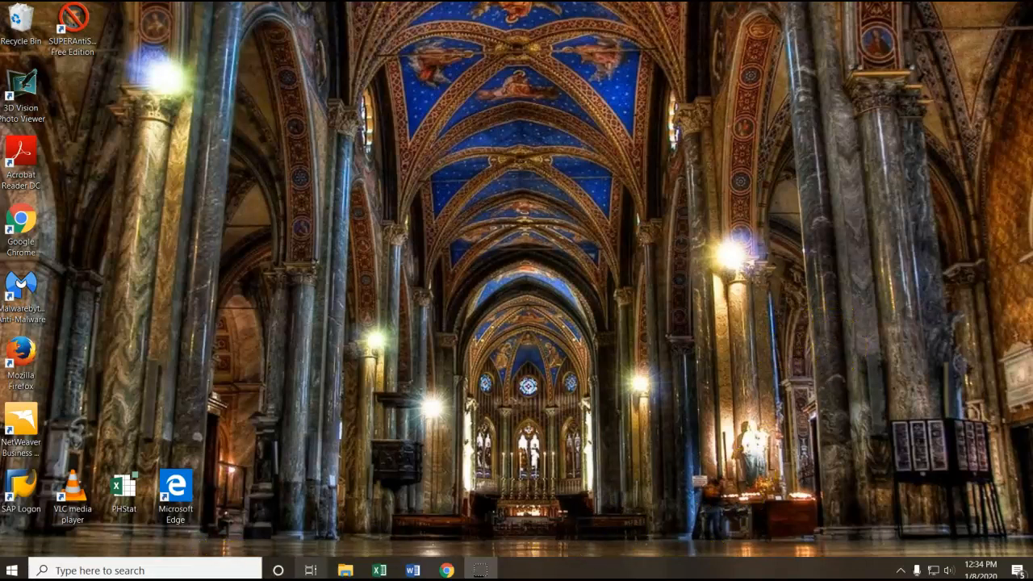
# Browse in File Explorer to the PHStat 4 folder inside Teaching, A&T Classes, MGMT 605 on drive E.
pyautogui.click(341, 569)
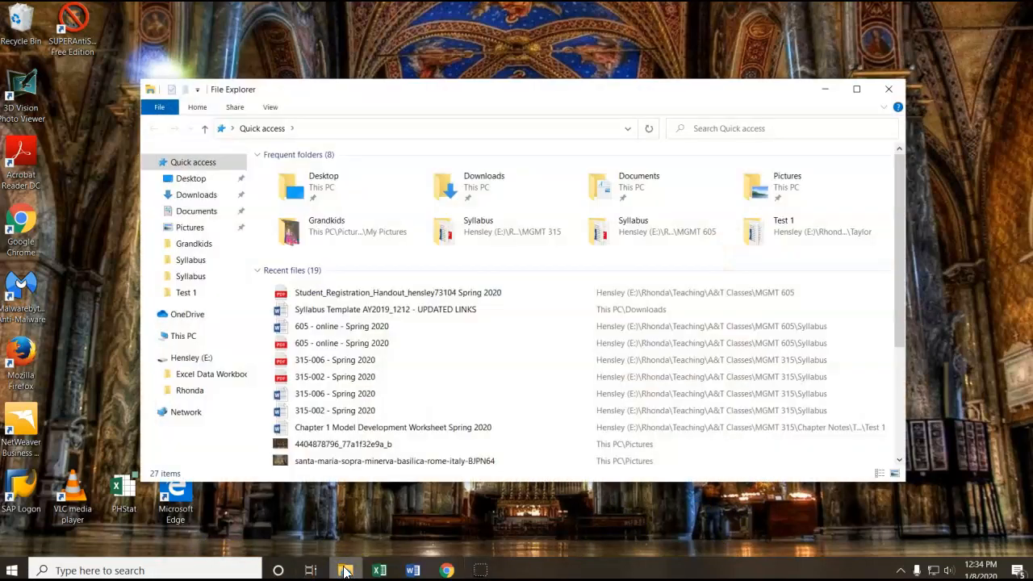
pyautogui.click(182, 393)
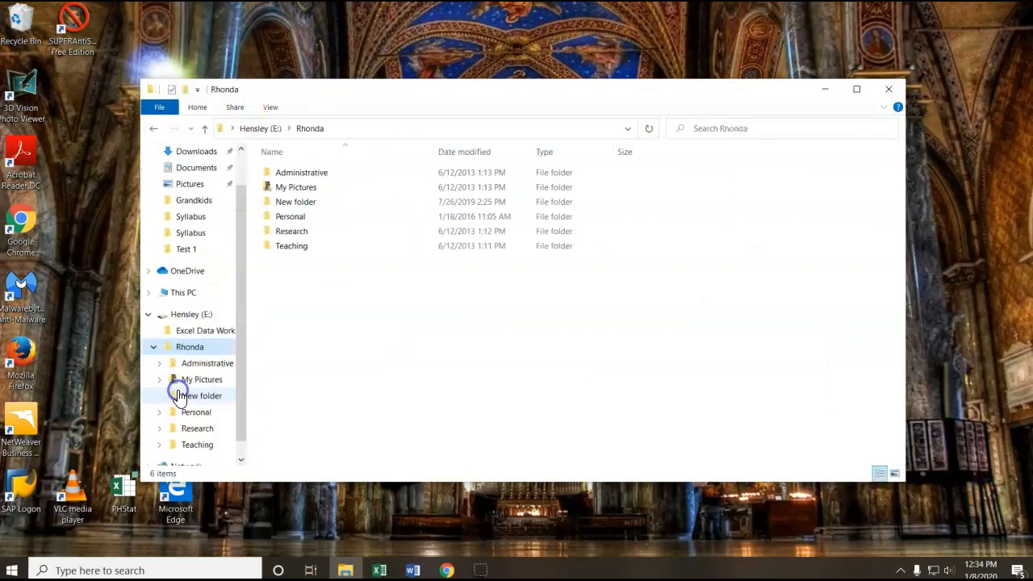
pyautogui.doubleClick(292, 247)
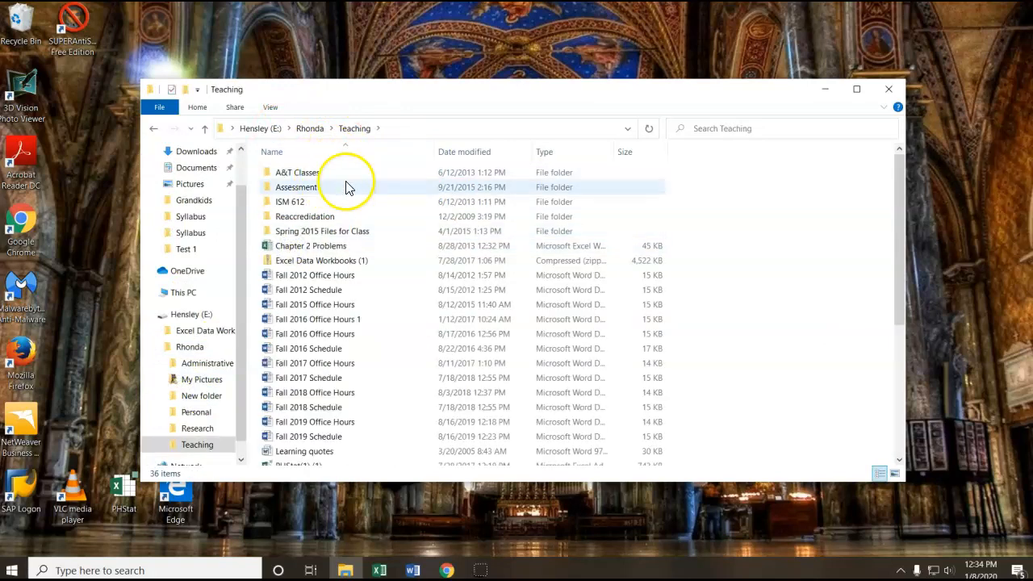
pyautogui.doubleClick(302, 173)
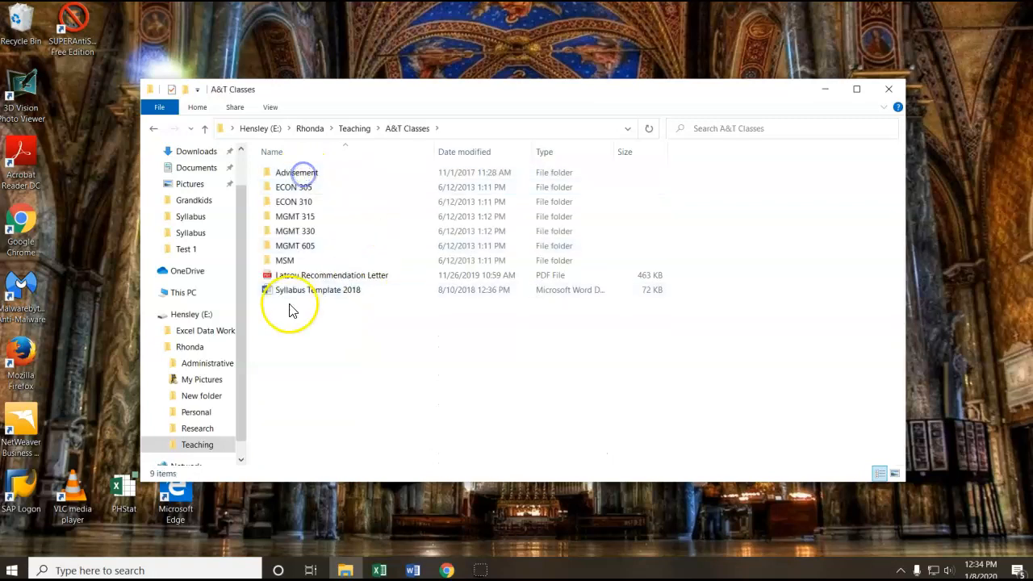
pyautogui.click(290, 245)
pyautogui.doubleClick(290, 245)
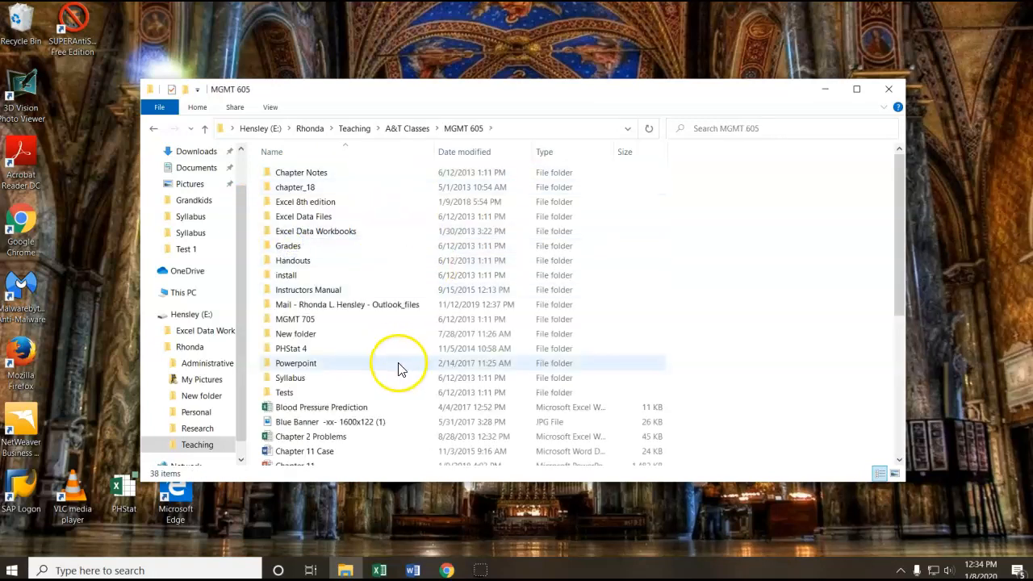
pyautogui.click(290, 349)
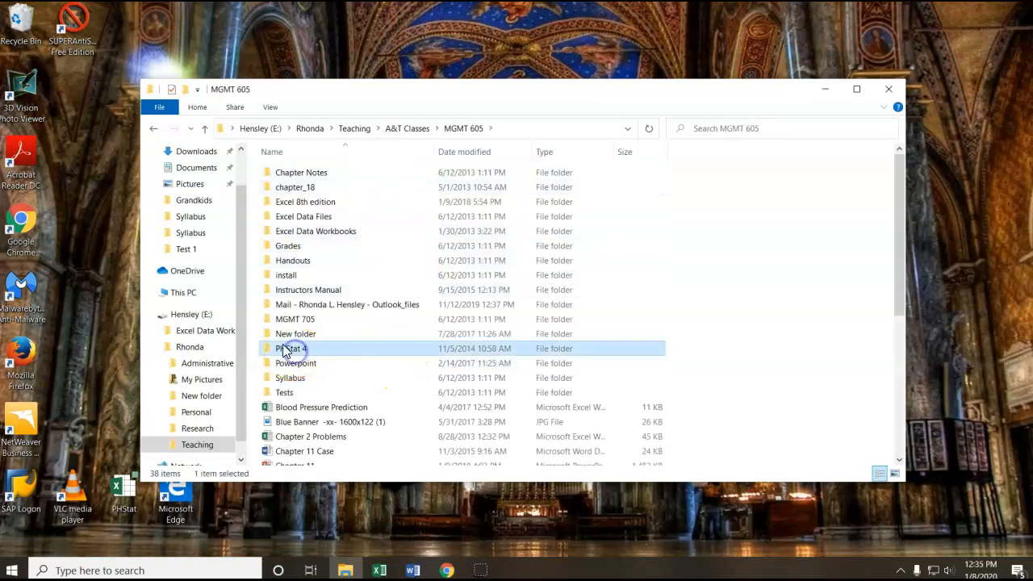
pyautogui.doubleClick(270, 348)
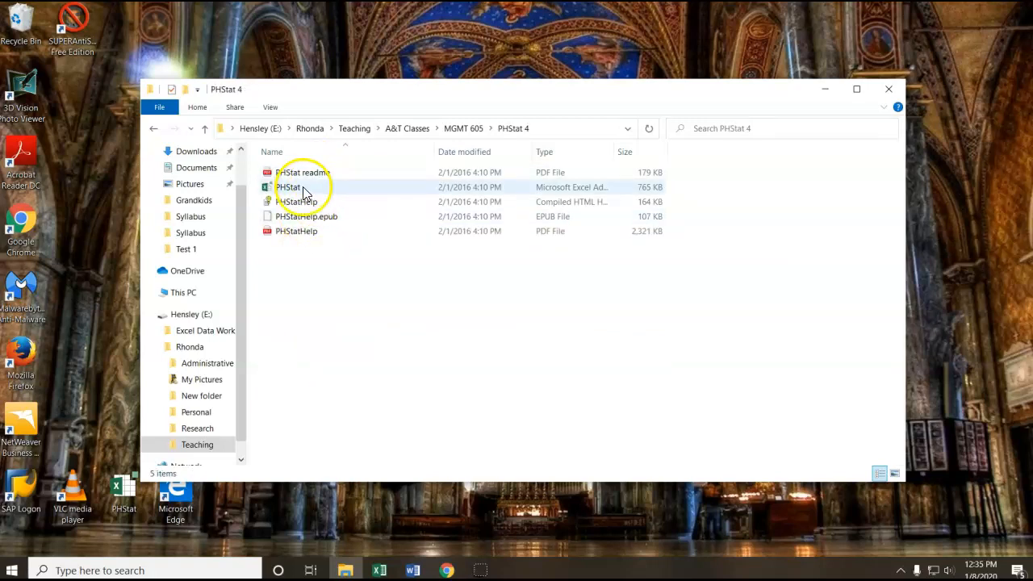
# Open the PHStat add-in file in Excel with macros enabled and cancel the Office configuration.
pyautogui.doubleClick(286, 191)
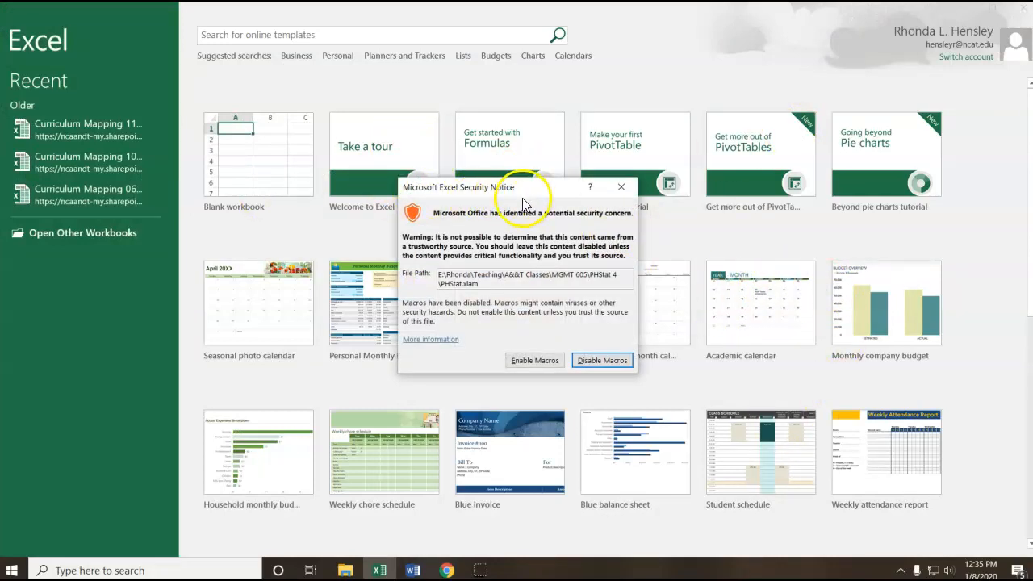
pyautogui.click(539, 361)
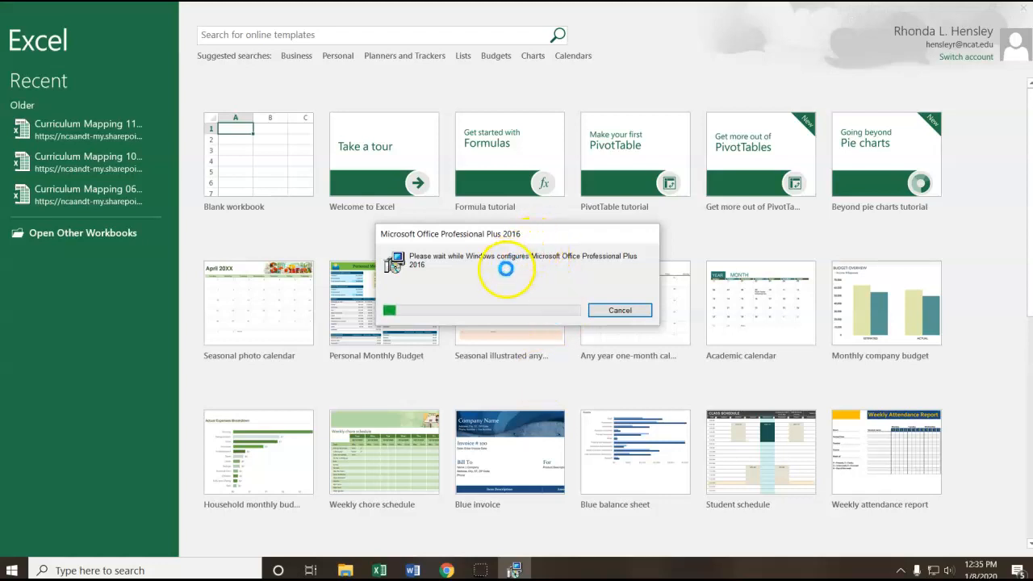
pyautogui.click(633, 313)
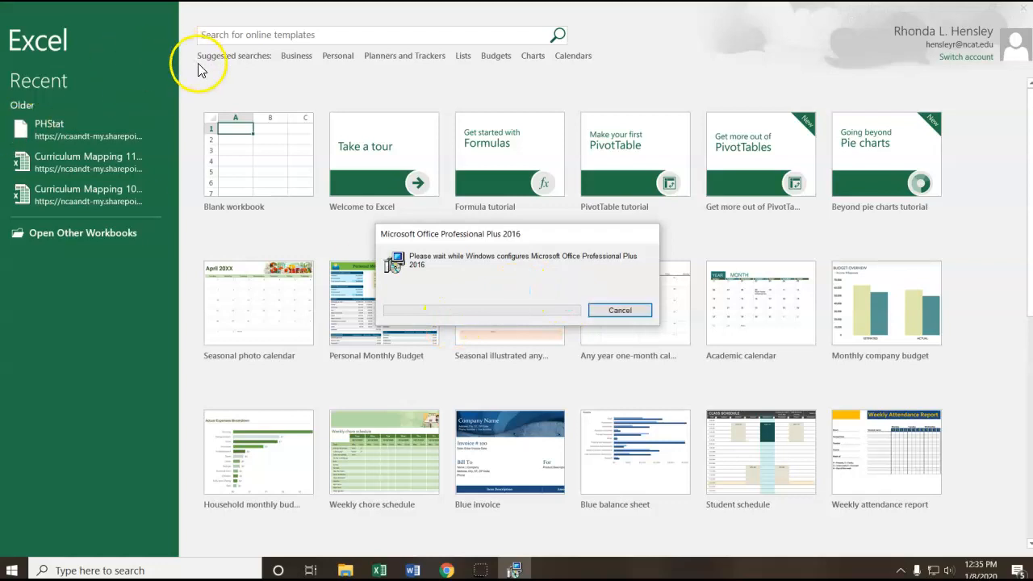
# Open the Cellphone Activity workbook from the Excel Data Workbooks folder on drive E.
pyautogui.click(97, 238)
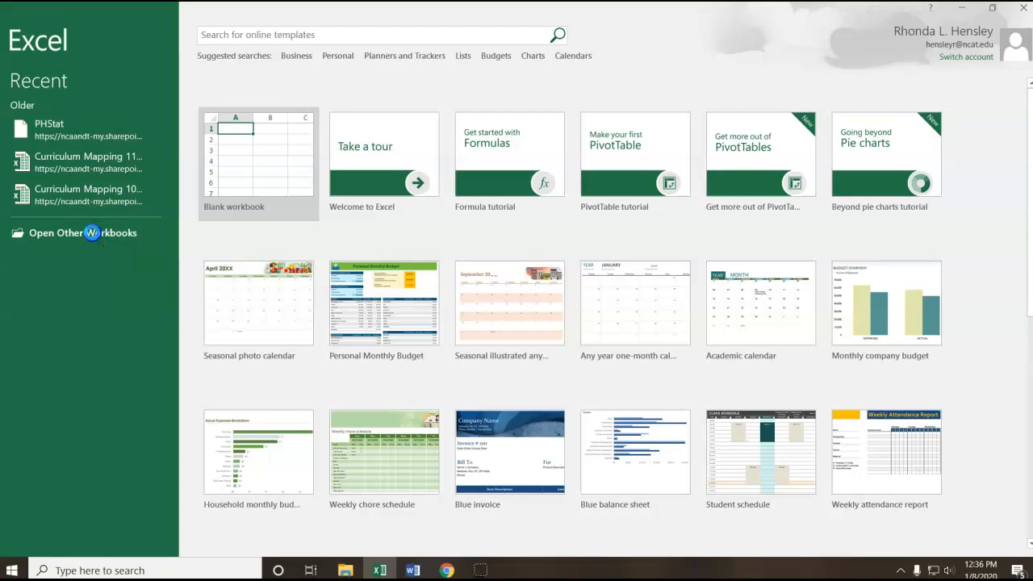
pyautogui.click(87, 236)
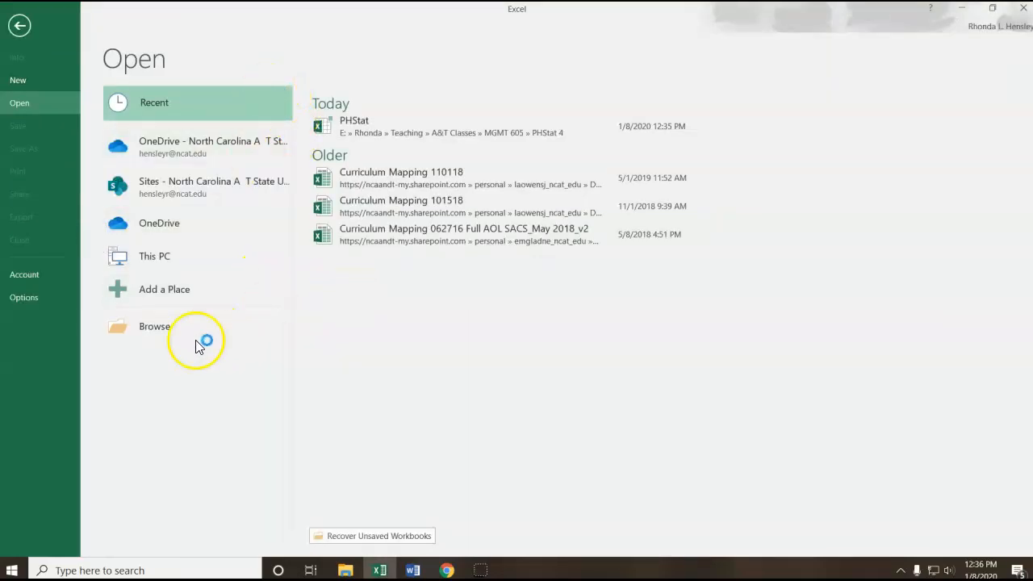
pyautogui.click(164, 326)
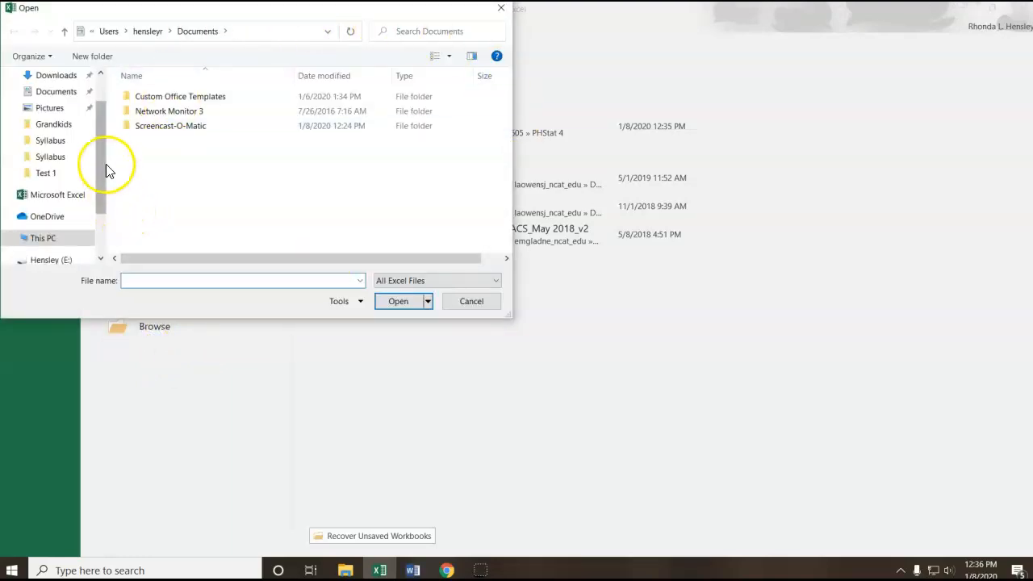
pyautogui.moveTo(100, 151); pyautogui.dragTo(89, 200)
pyautogui.click(71, 211)
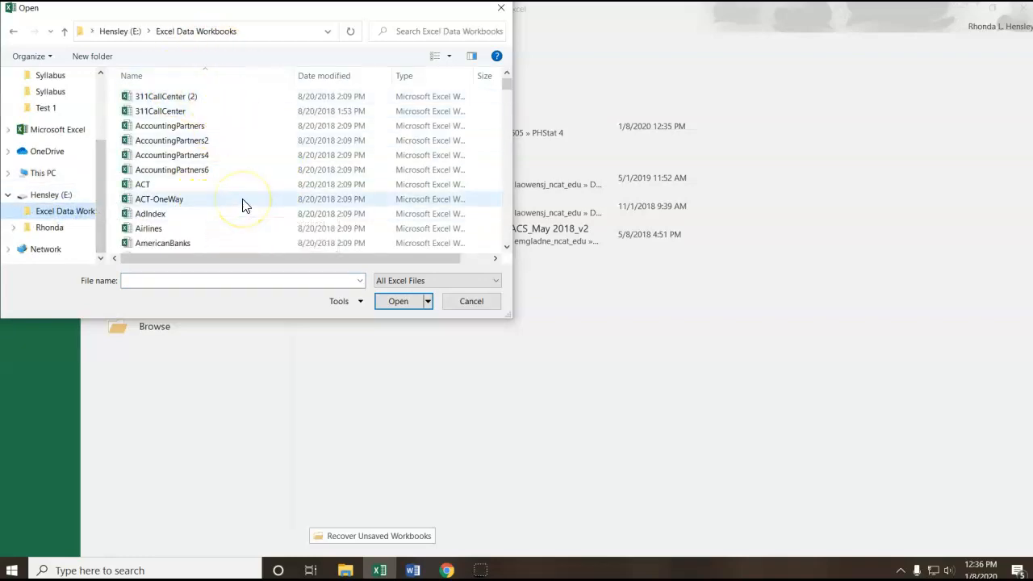
pyautogui.scroll(-8, 242, 201)
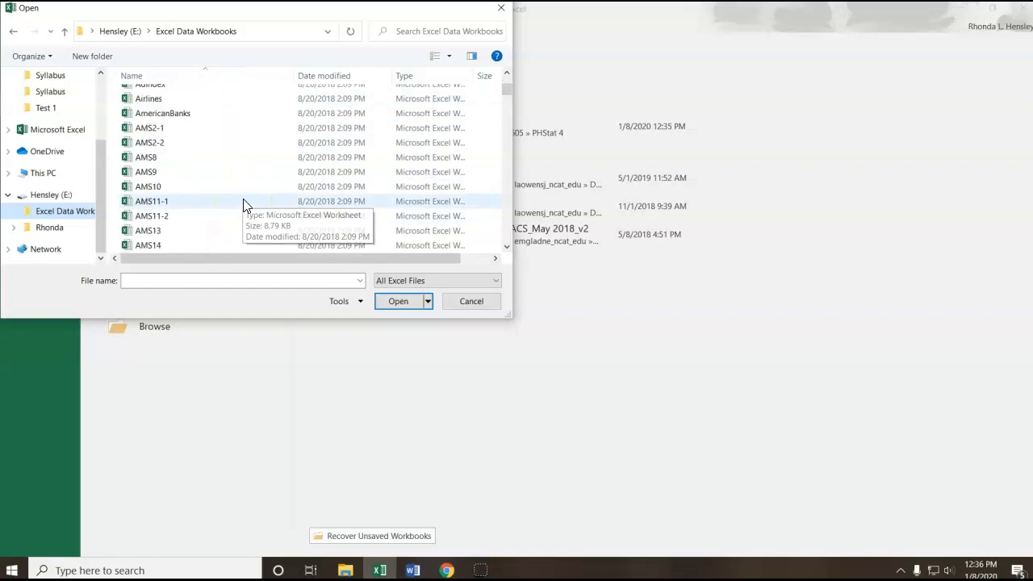
pyautogui.scroll(-10, 246, 192)
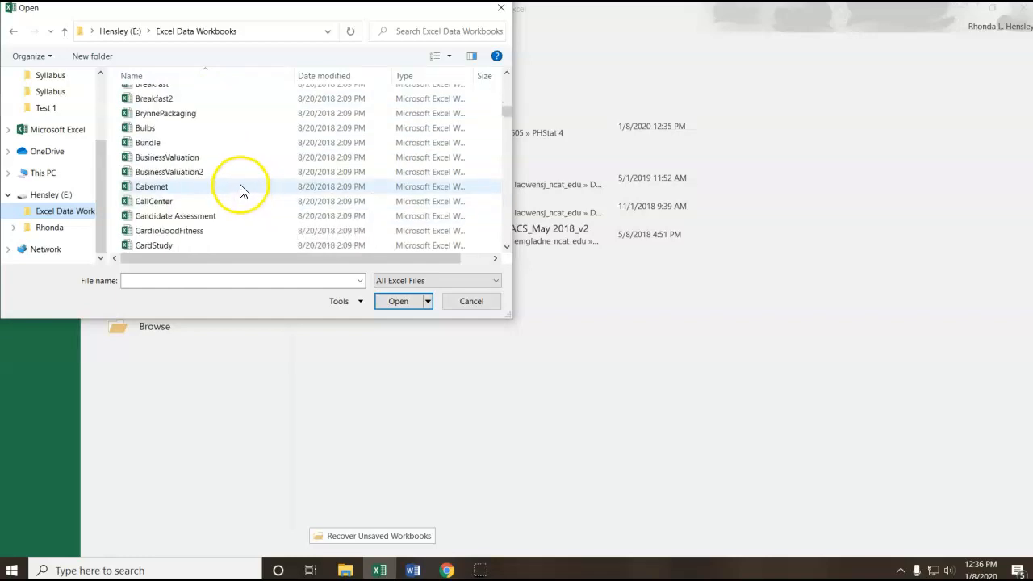
pyautogui.scroll(1, 234, 183)
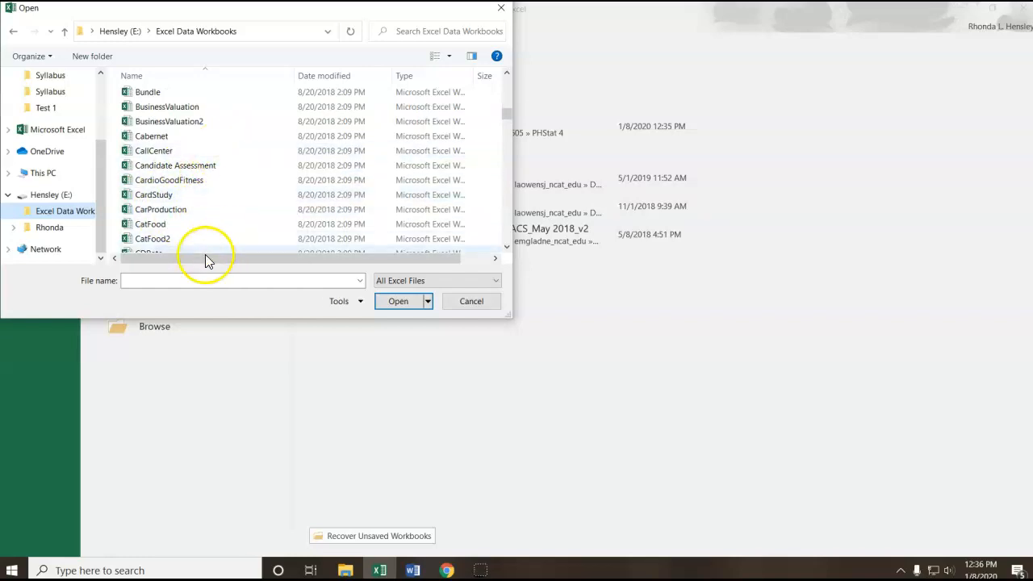
pyautogui.scroll(-2, 242, 185)
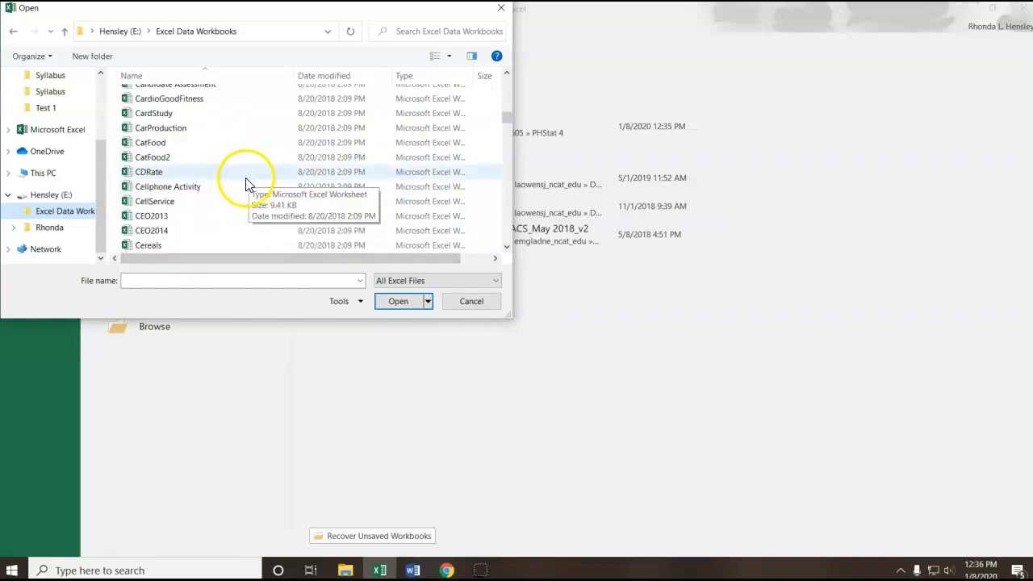
pyautogui.doubleClick(165, 186)
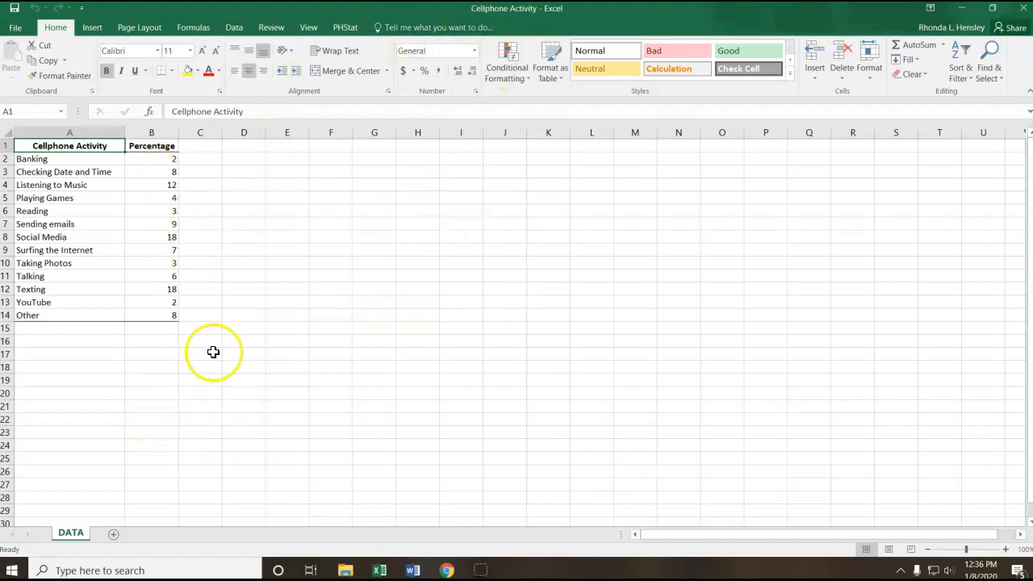
# Check which commands the PHStat add-in offers, including its data preparation options.
pyautogui.click(345, 28)
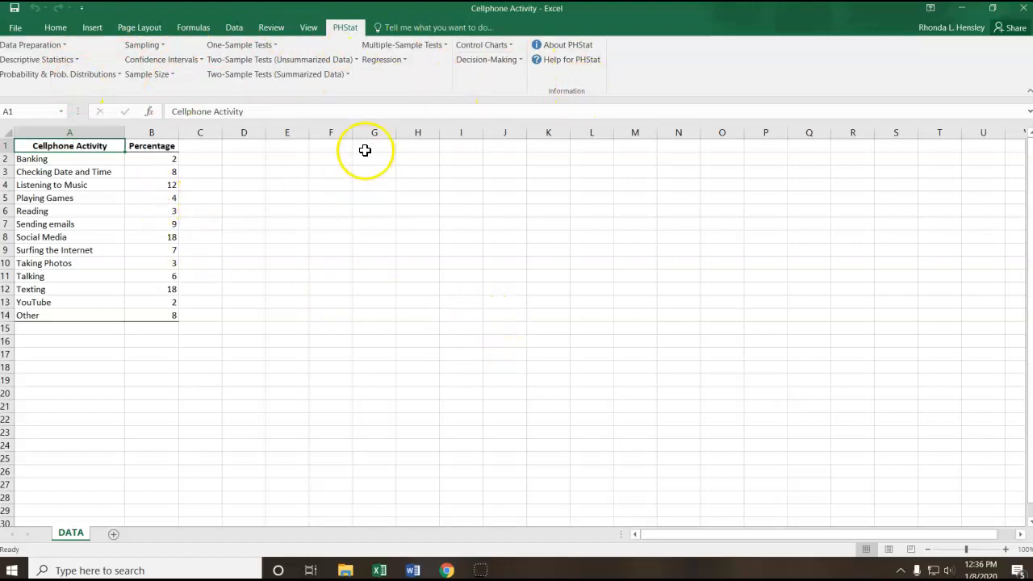
pyautogui.click(58, 46)
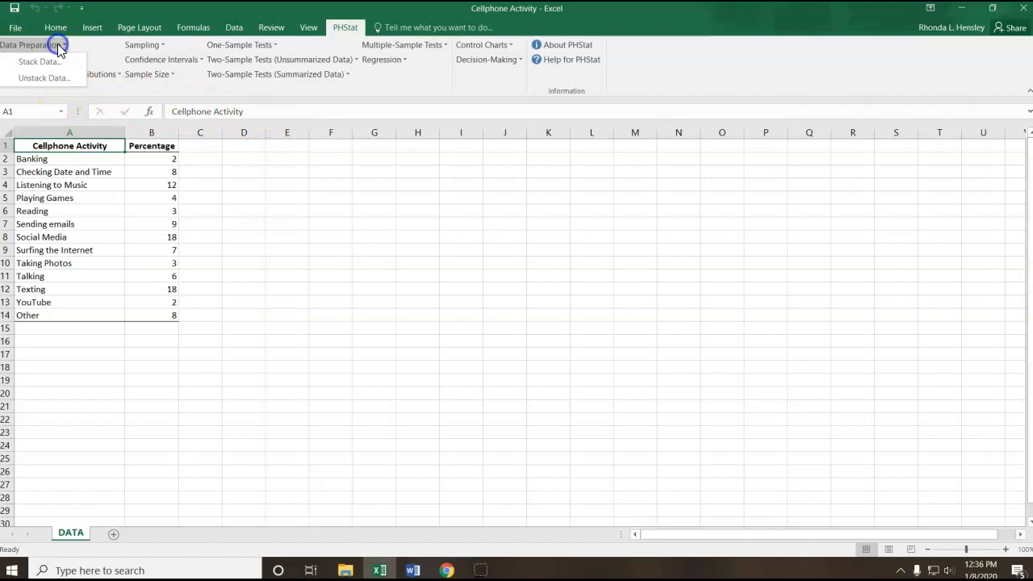
pyautogui.click(60, 44)
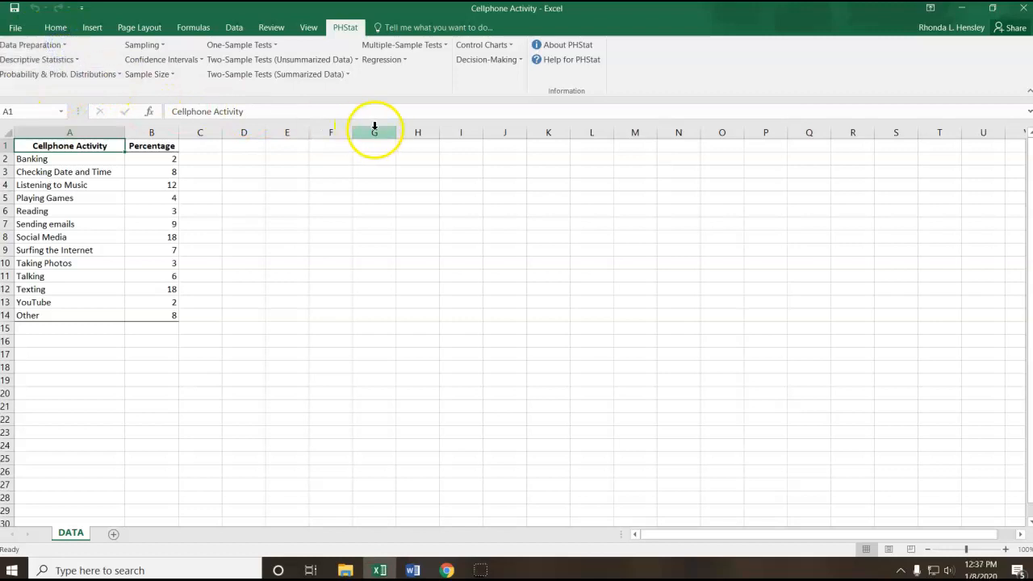
pyautogui.click(381, 236)
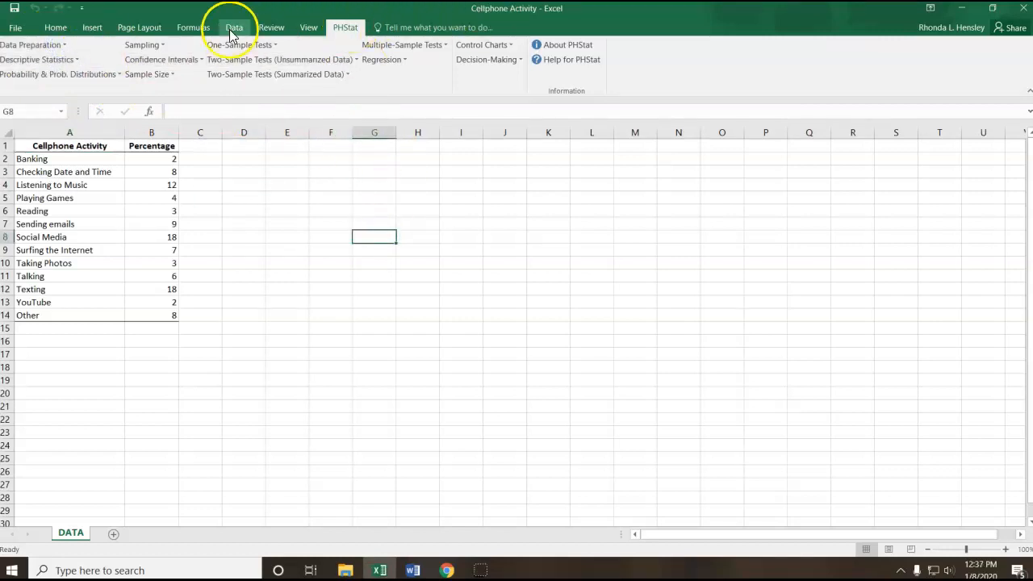
# Try to insert a column chart with only an empty cell selected.
pyautogui.click(95, 27)
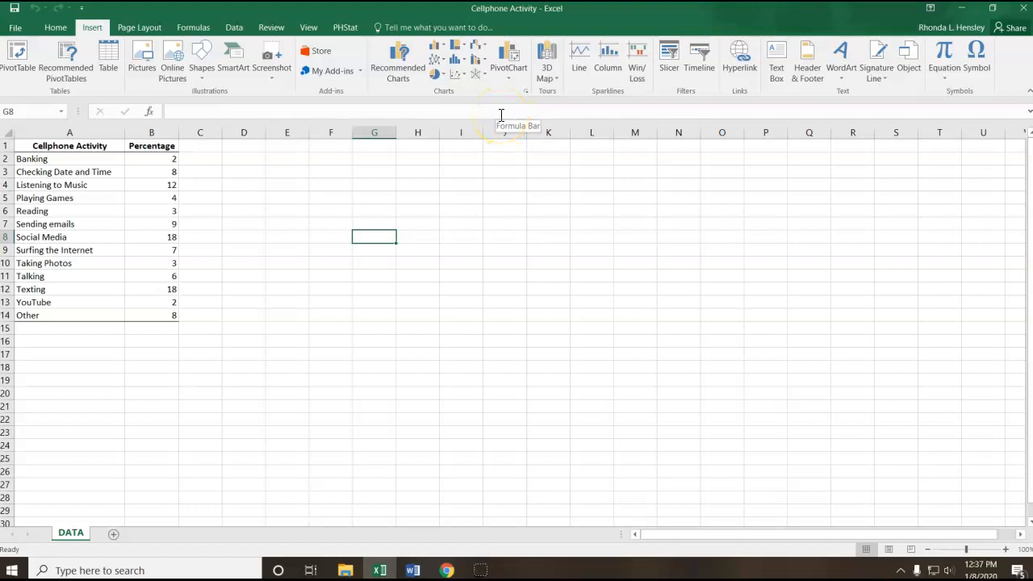
pyautogui.click(433, 53)
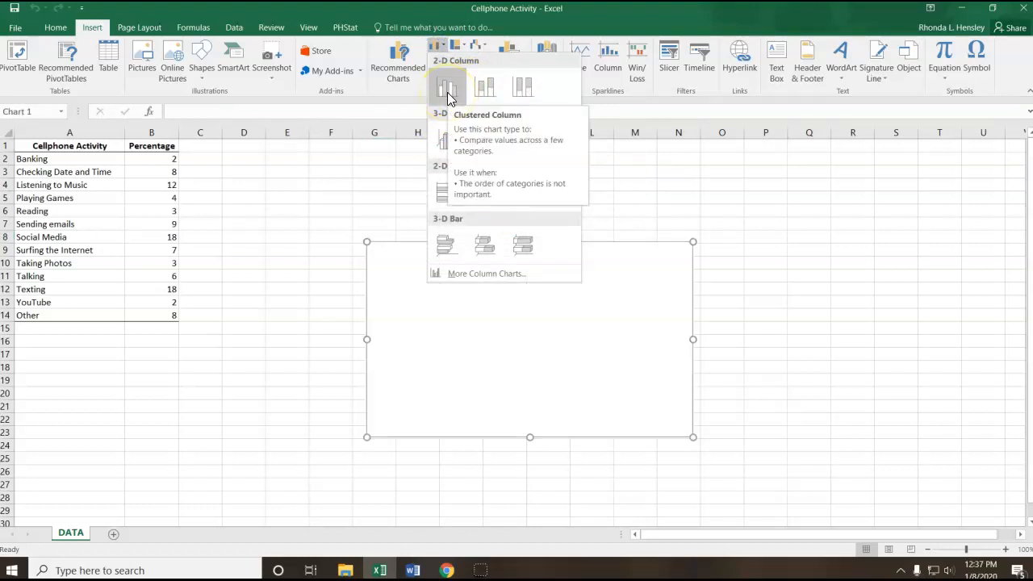
pyautogui.click(478, 274)
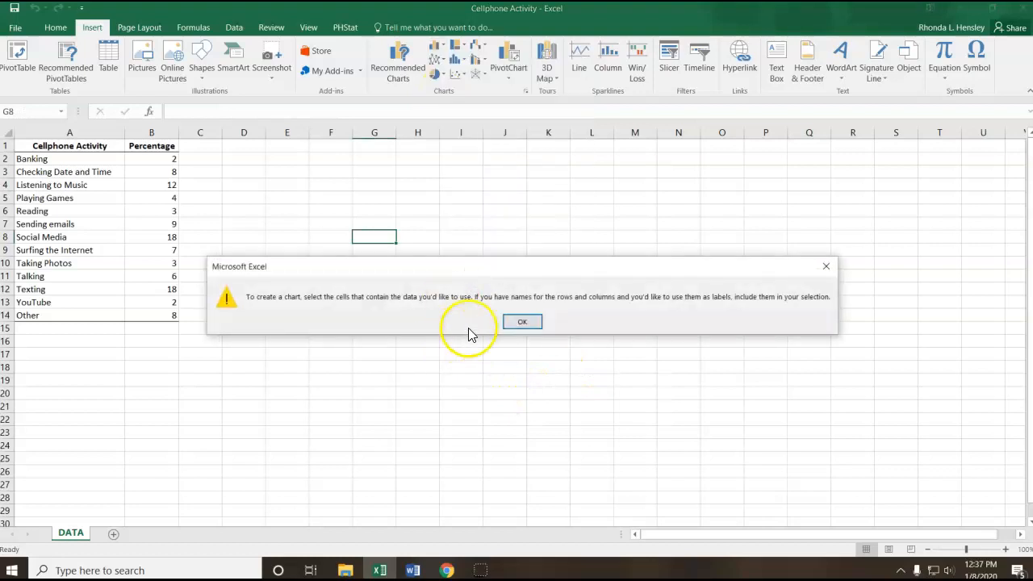
pyautogui.click(525, 322)
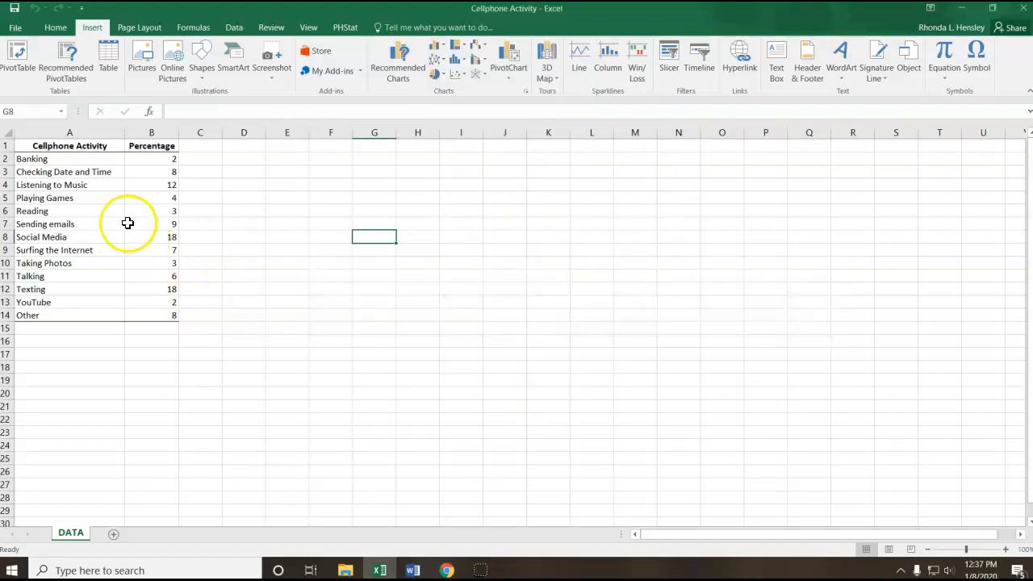
# Insert a Clustered Bar chart of the cellphone activities and their percentages from cells A1:B14.
pyautogui.moveTo(23, 157); pyautogui.dragTo(143, 150)
pyautogui.moveTo(21, 148); pyautogui.dragTo(148, 315)
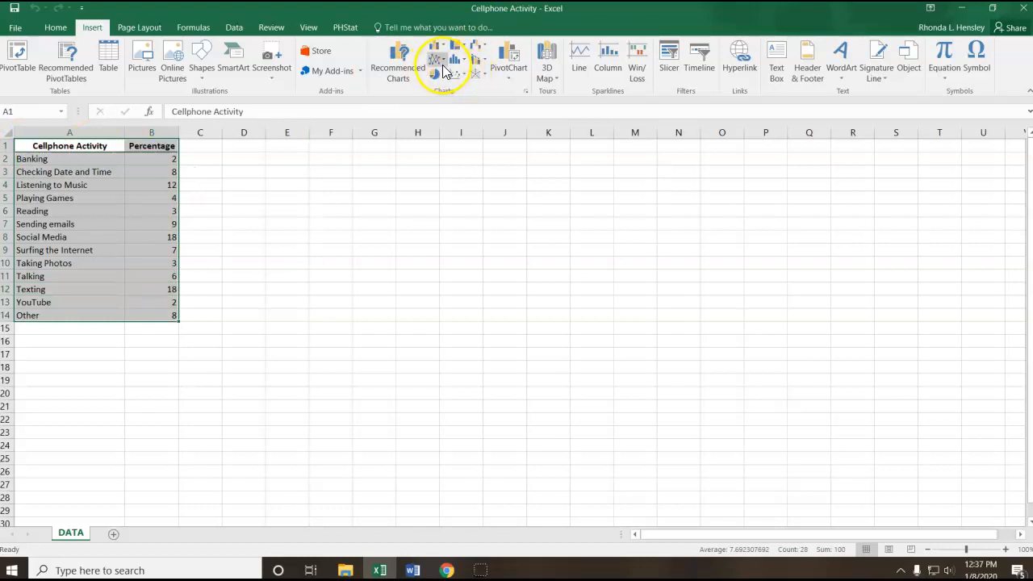
pyautogui.click(436, 48)
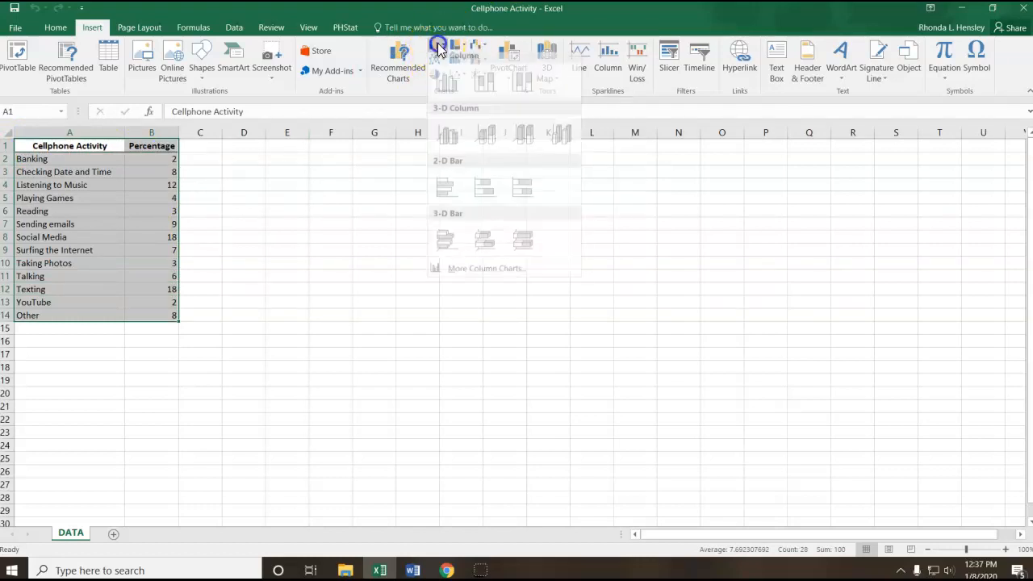
pyautogui.click(477, 277)
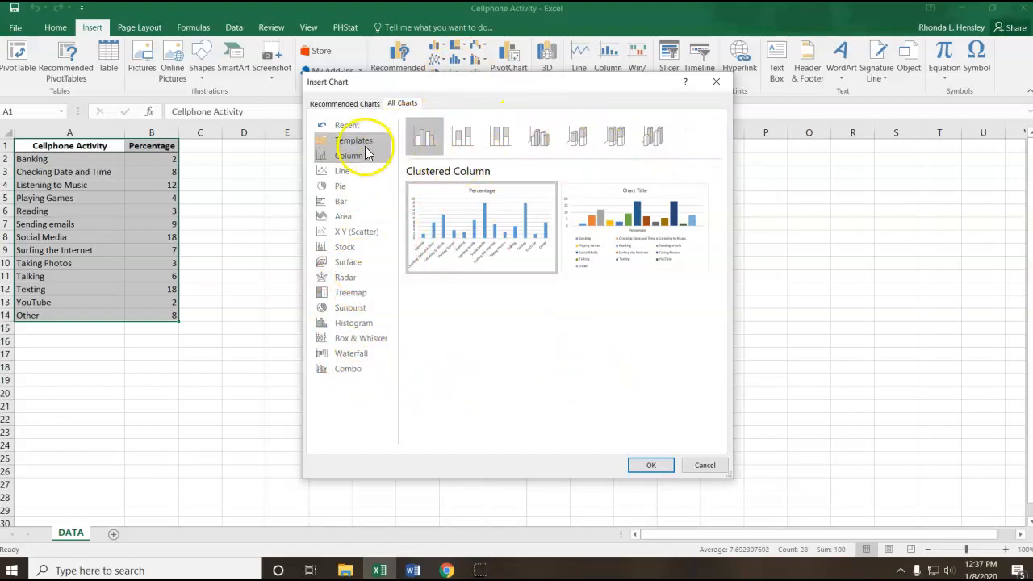
pyautogui.moveTo(482, 266)
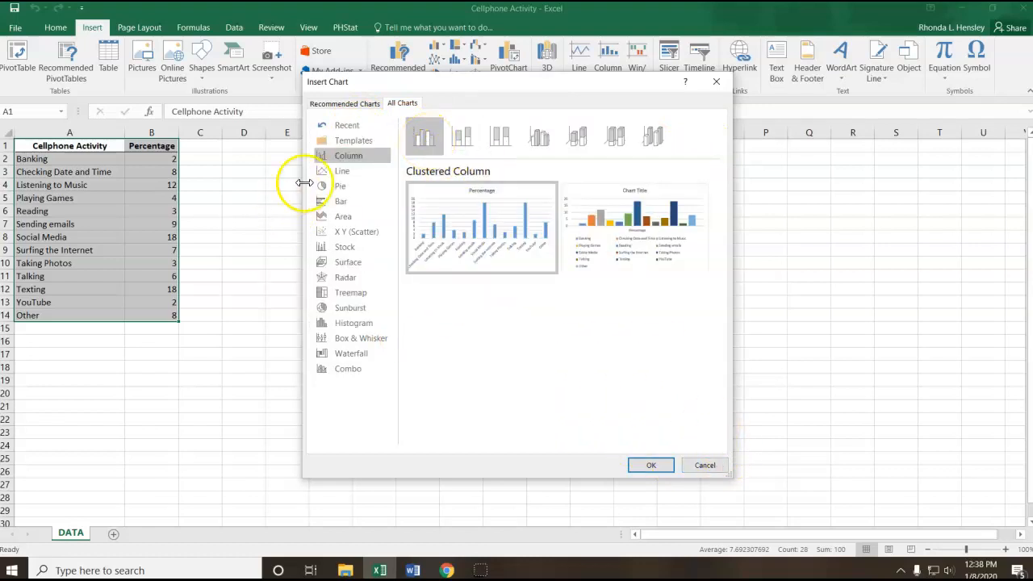
pyautogui.click(341, 200)
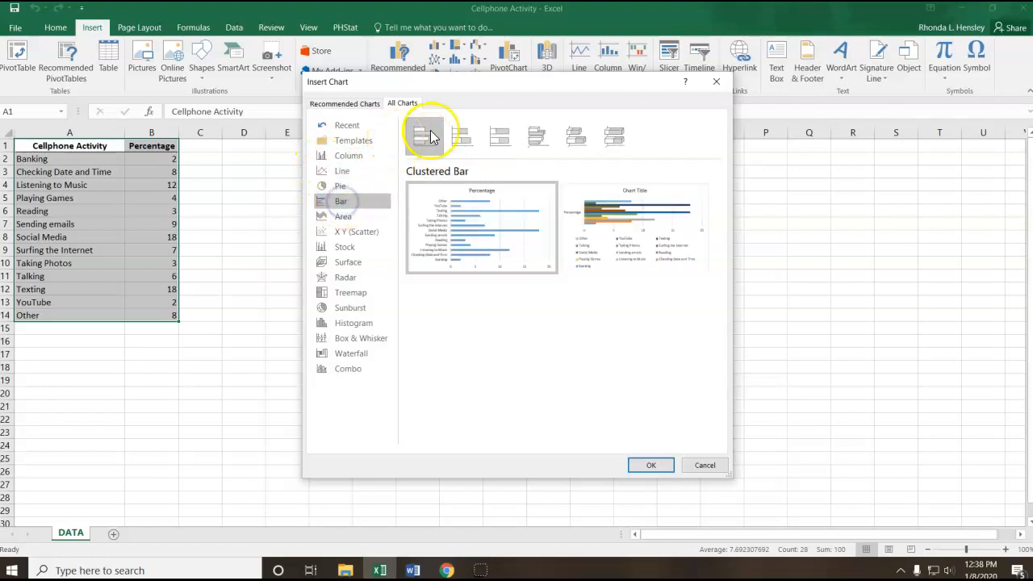
pyautogui.moveTo(461, 213)
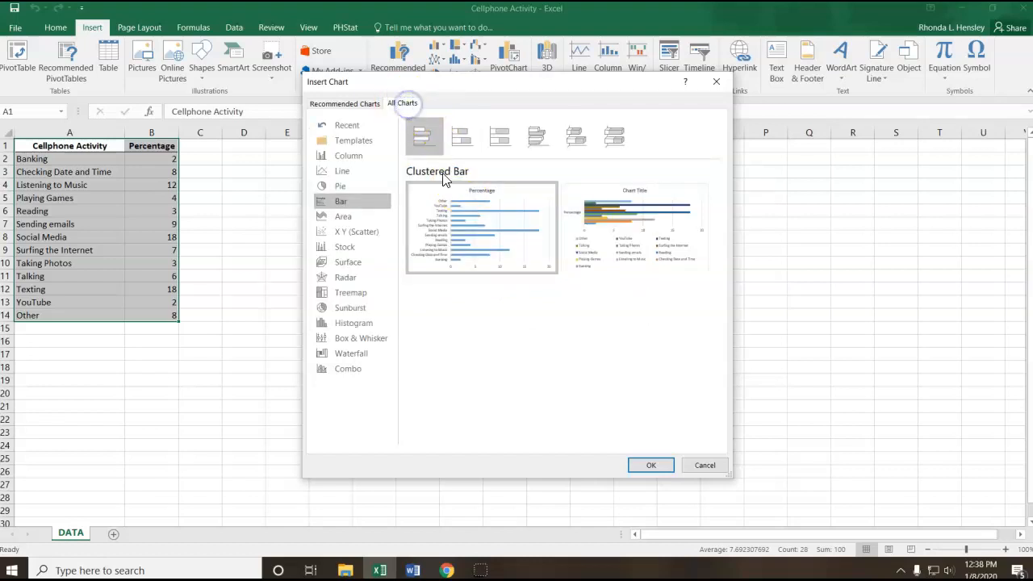
pyautogui.click(651, 465)
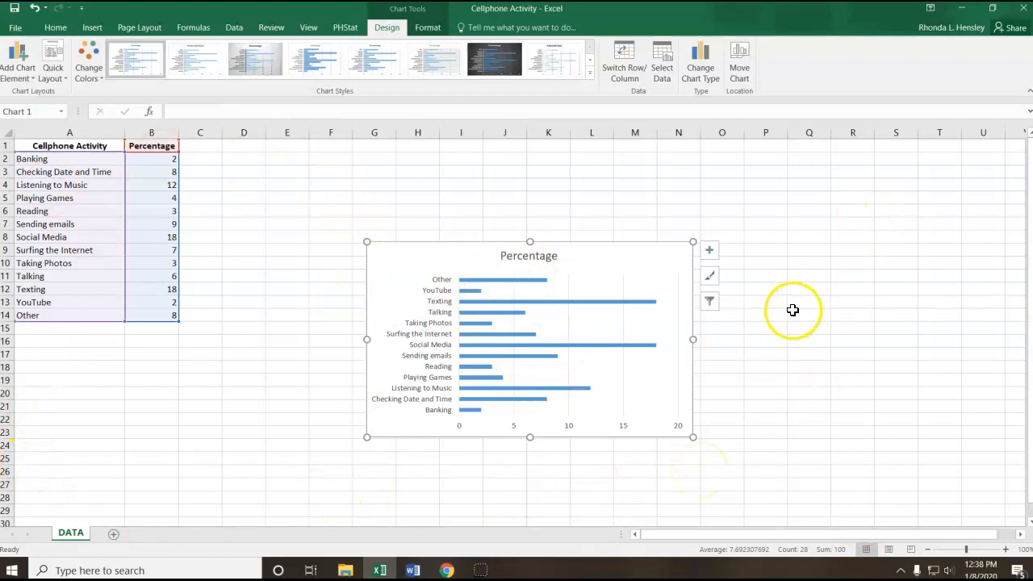
# Copy the cellphone activity bar chart, switch to Word and create a blank document for it.
pyautogui.click(625, 248)
pyautogui.rightClick(626, 249)
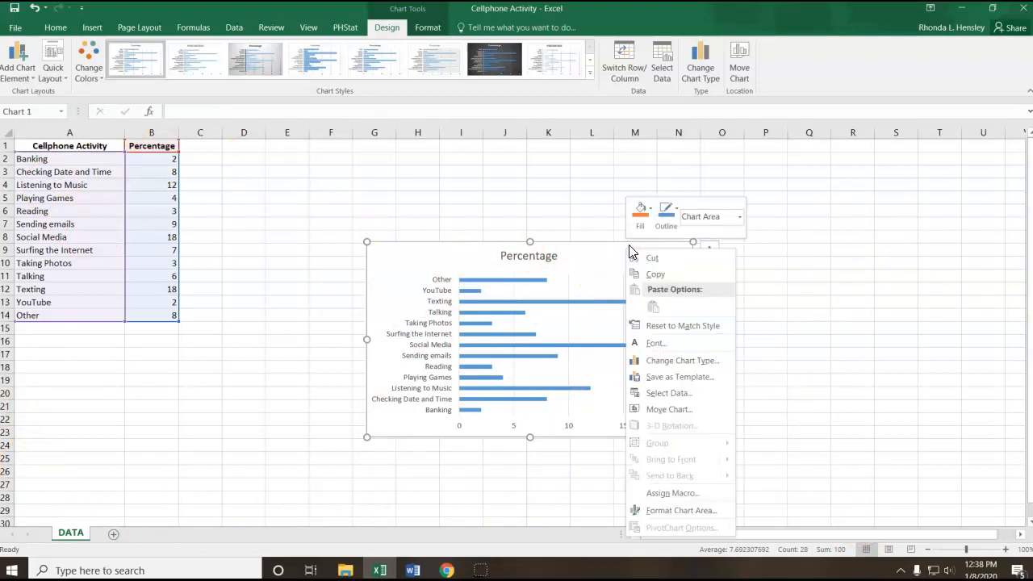
pyautogui.click(655, 275)
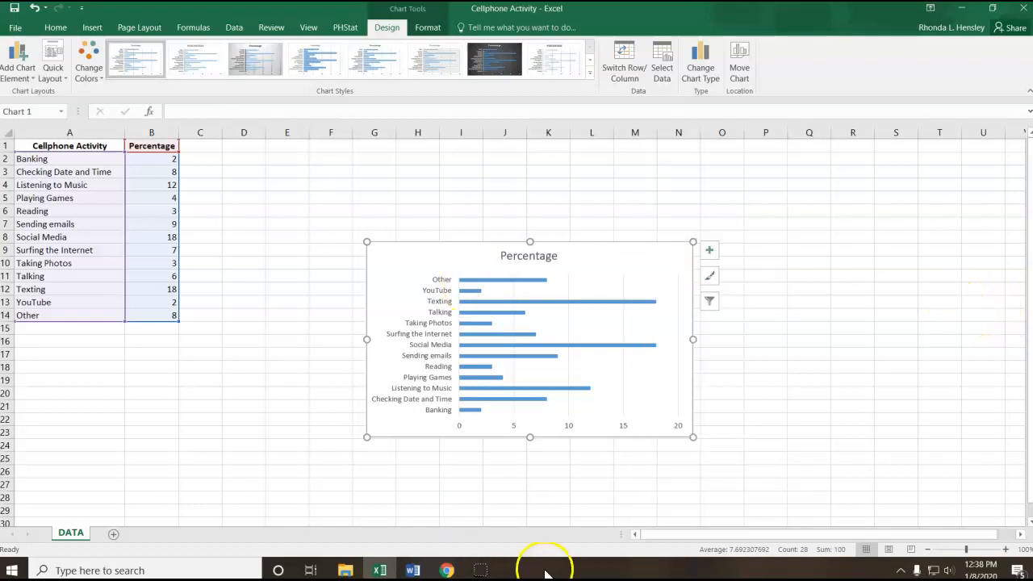
pyautogui.click(412, 570)
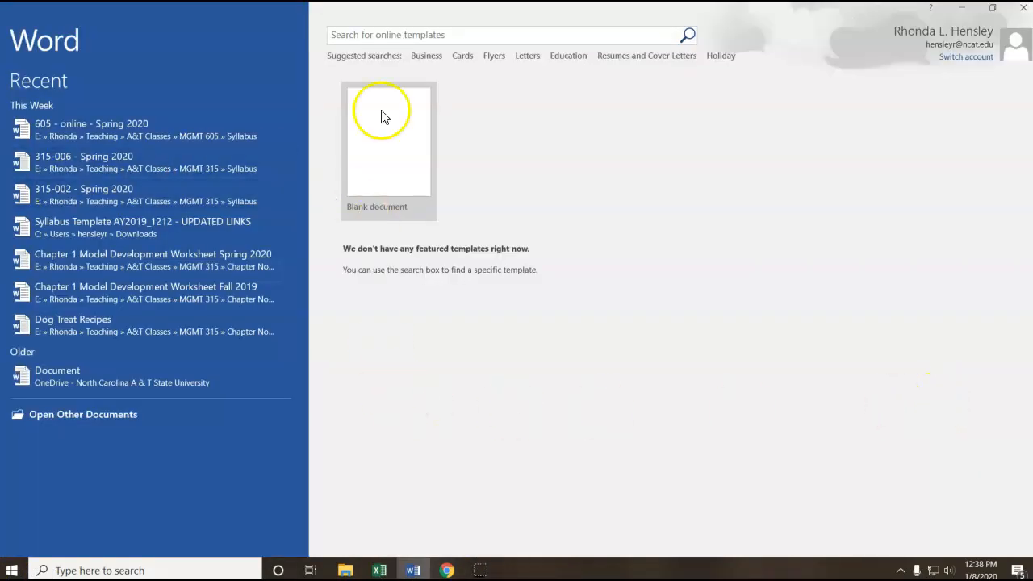
pyautogui.click(389, 156)
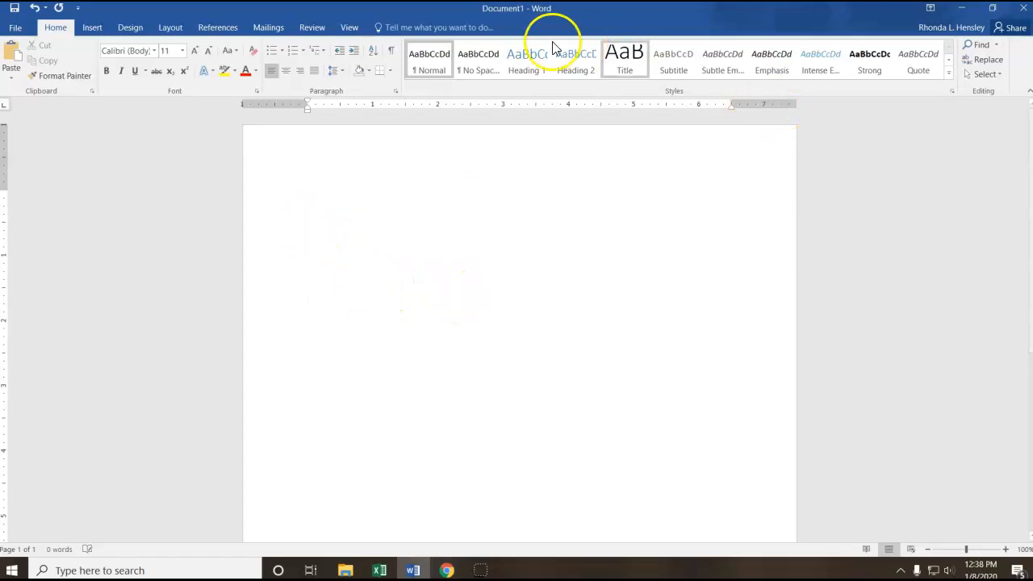
# Apply the No Spacing style and the Times New Roman font to the current empty line of the document.
pyautogui.click(480, 63)
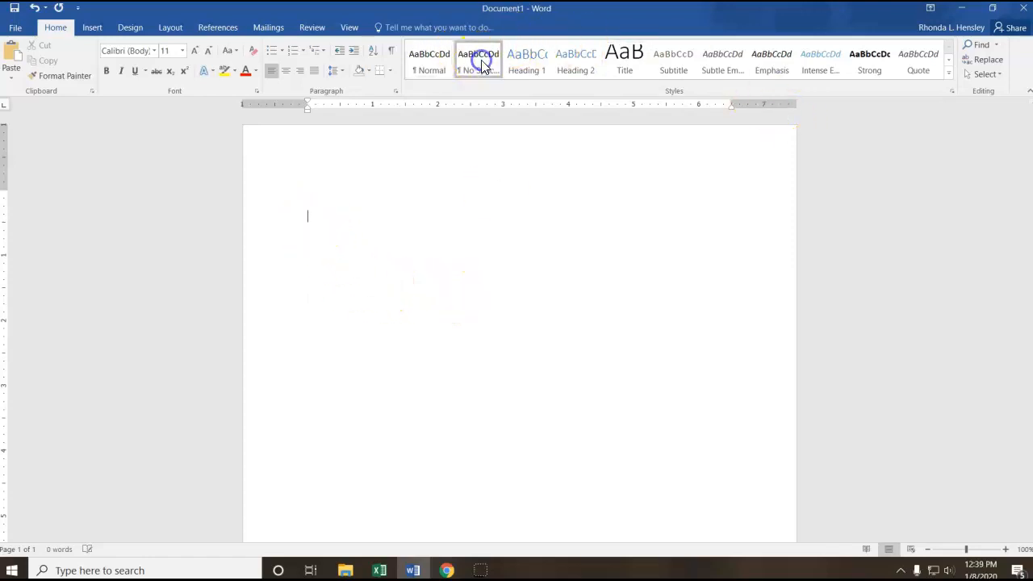
pyautogui.click(153, 57)
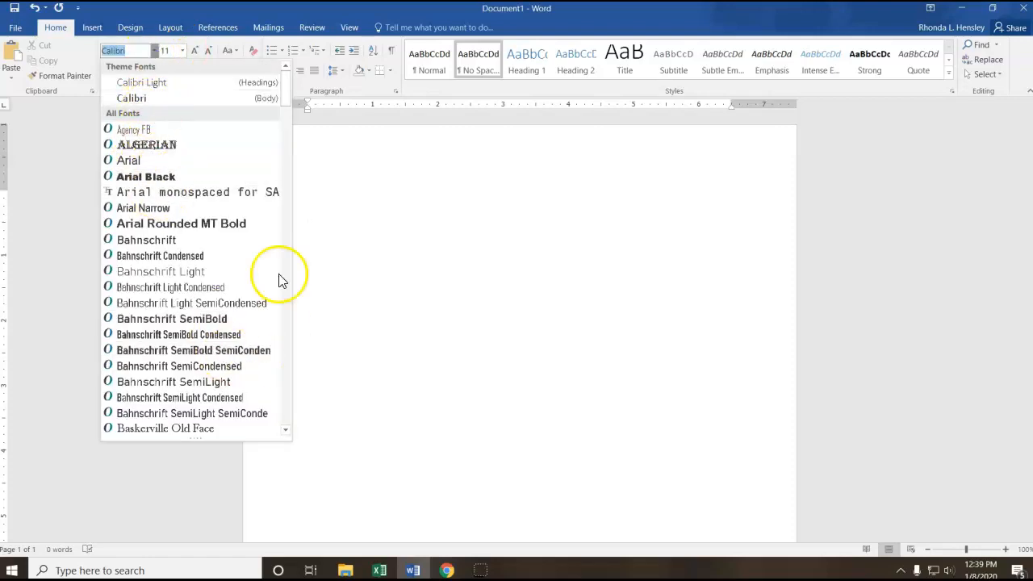
pyautogui.click(287, 433)
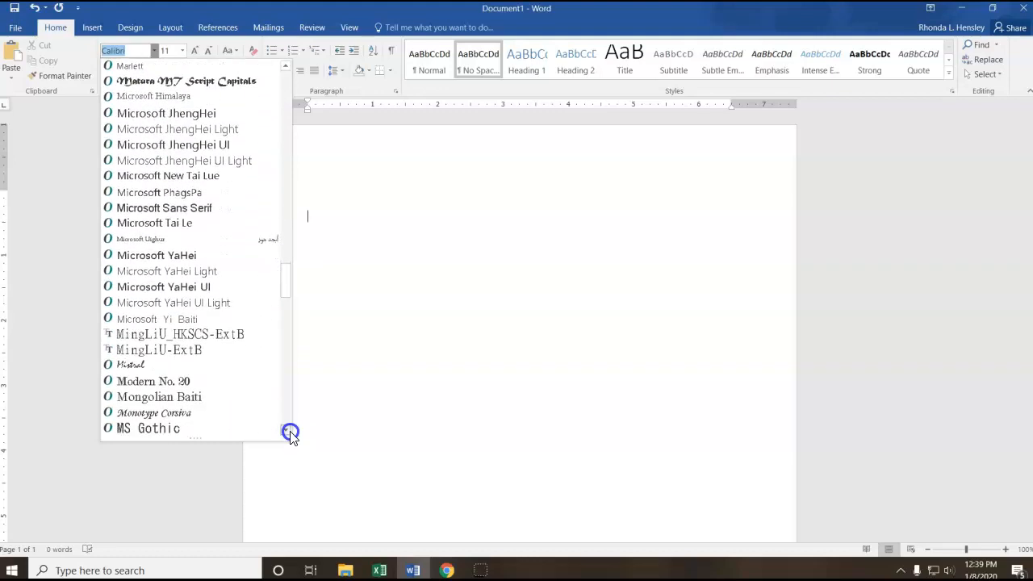
pyautogui.moveTo(286, 310); pyautogui.dragTo(307, 387)
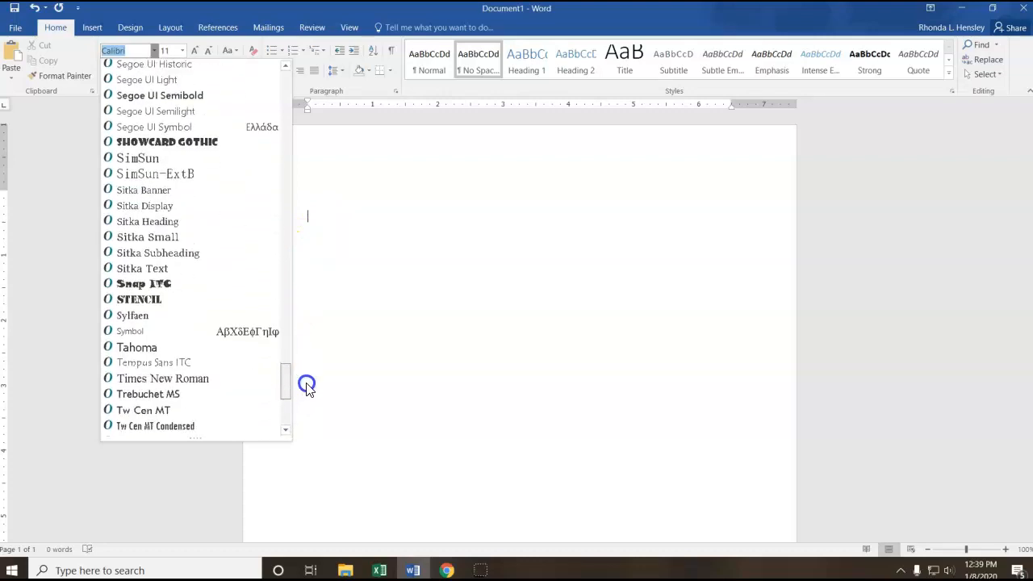
pyautogui.click(214, 378)
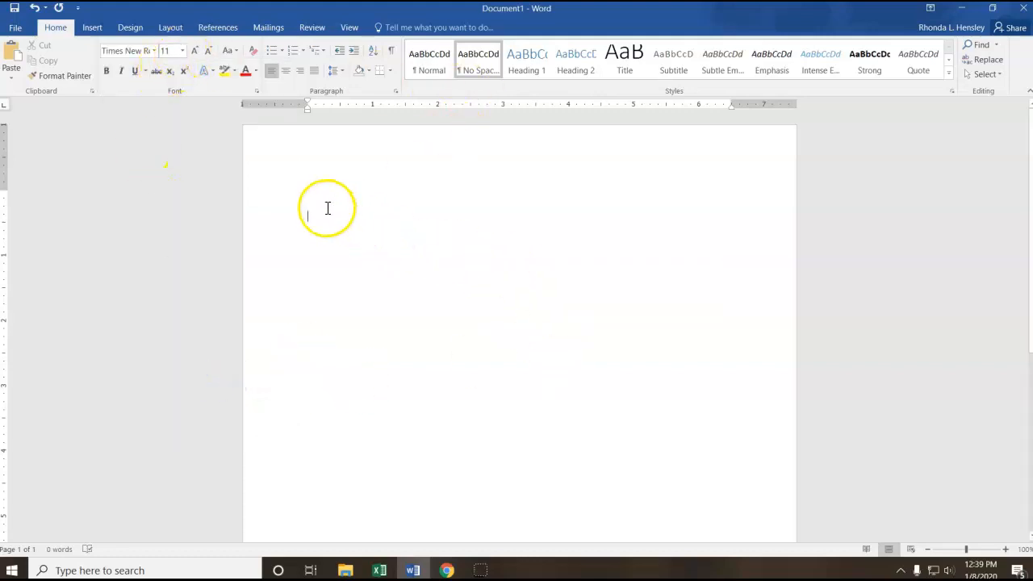
# Change all the empty lines of the document to Times New Roman and place the insertion point on a line below the first ones.
pyautogui.moveTo(307, 190); pyautogui.dragTo(328, 418)
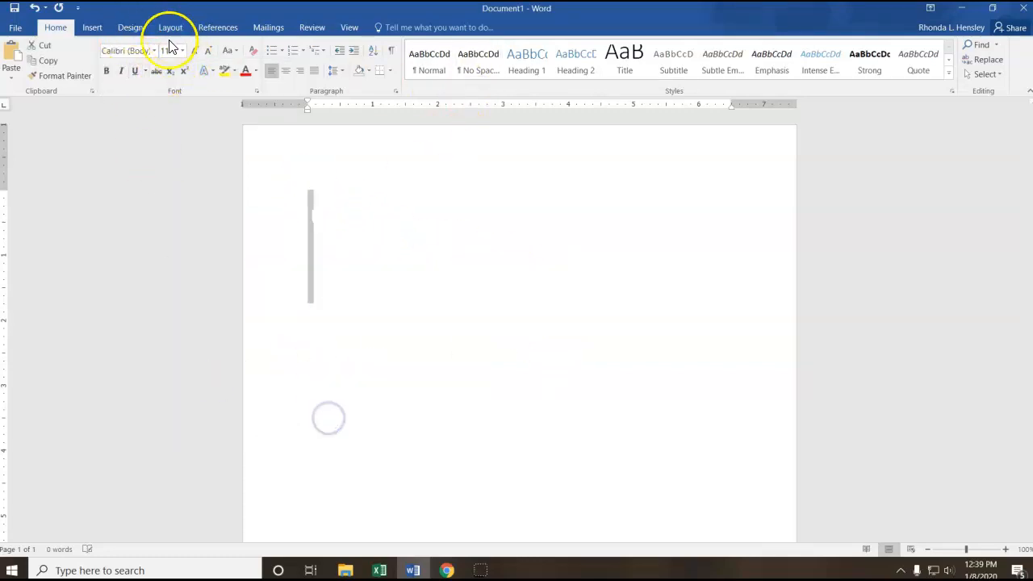
pyautogui.click(155, 52)
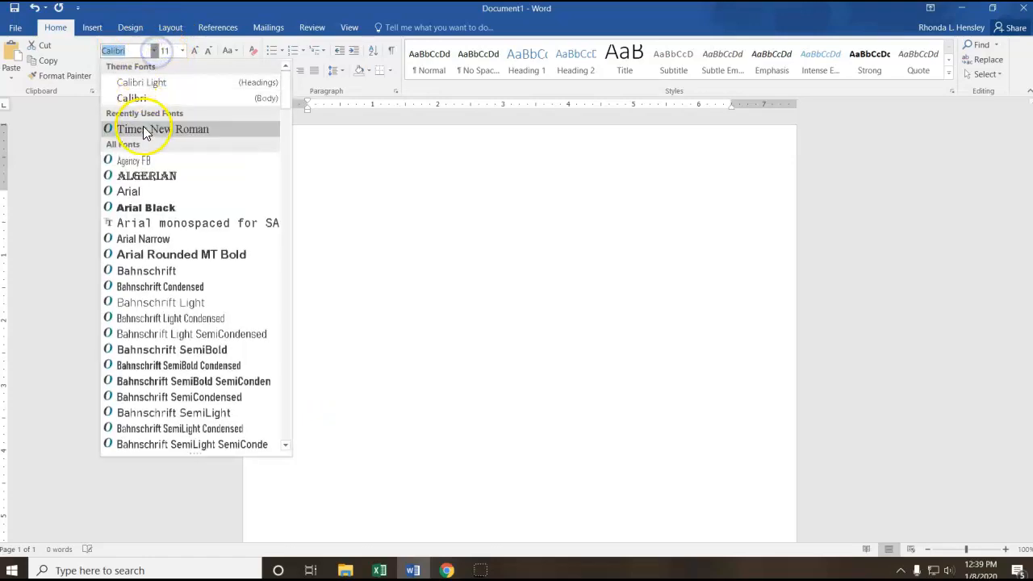
pyautogui.click(143, 127)
pyautogui.click(309, 233)
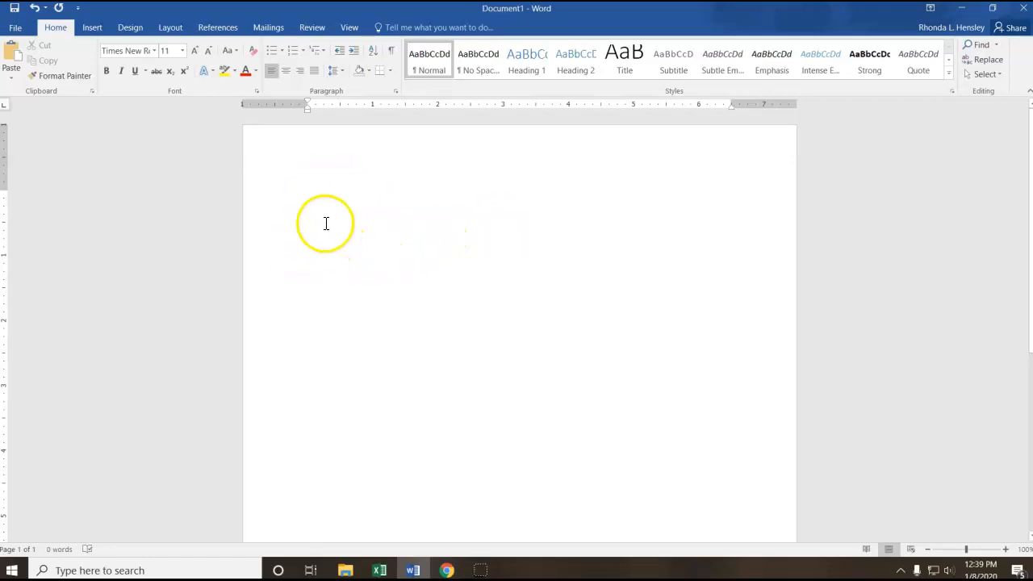
# Paste the copied bar chart into the document as a picture.
pyautogui.rightClick(309, 229)
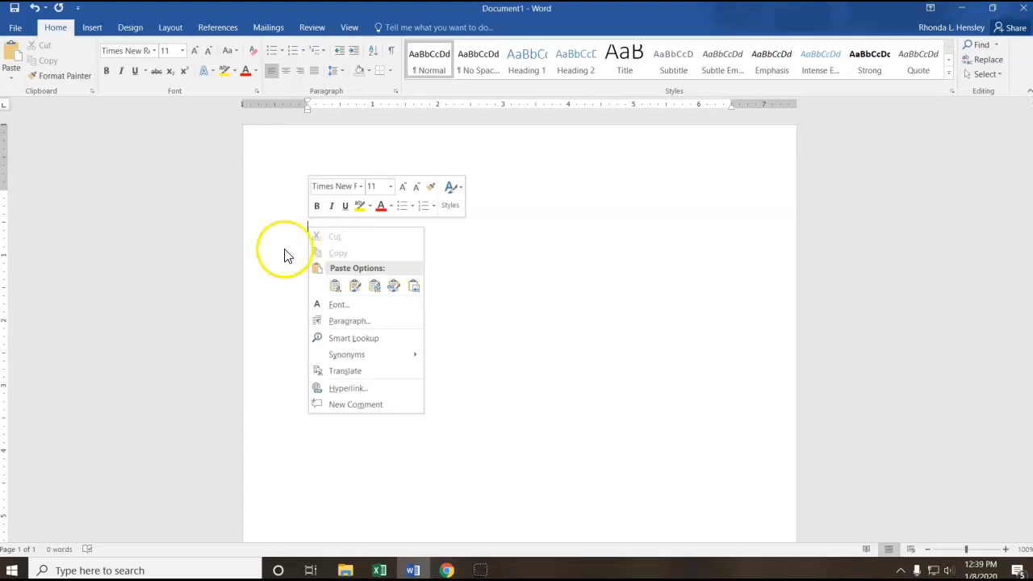
pyautogui.click(413, 288)
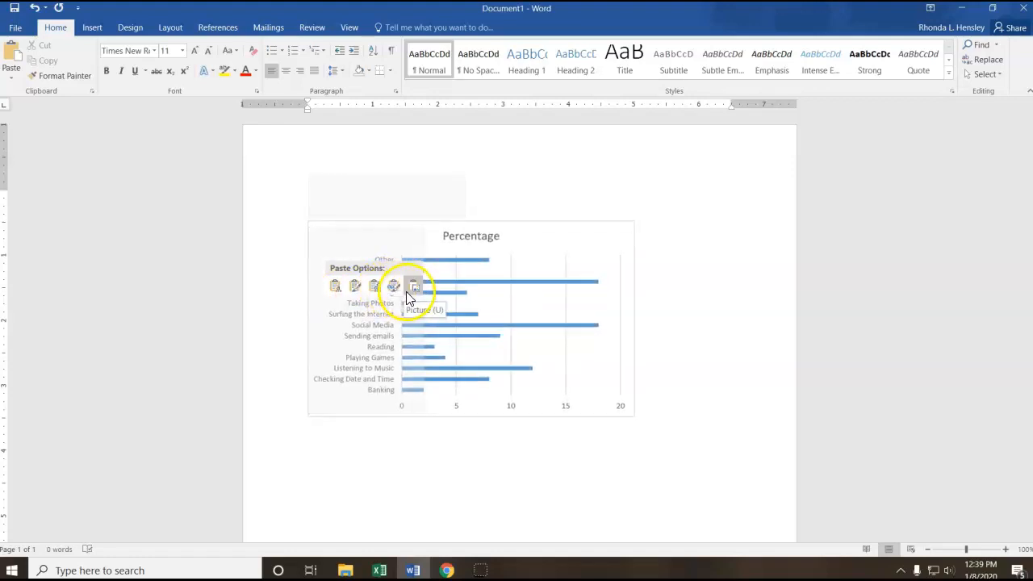
pyautogui.click(413, 287)
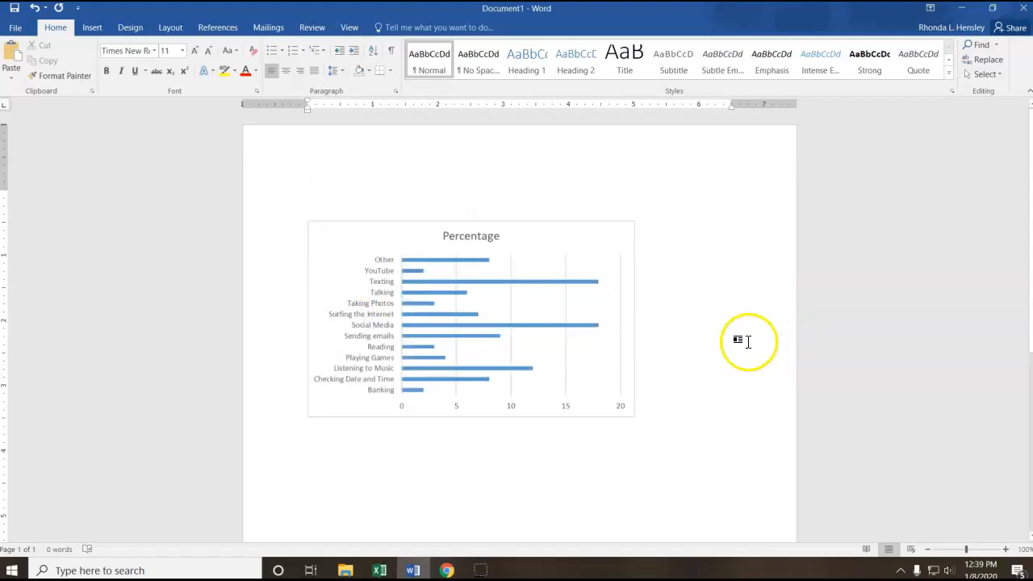
# Shrink the chart picture proportionally to about 4 inches wide, and enlarge it to about 5.6 inches wide.
pyautogui.click(366, 230)
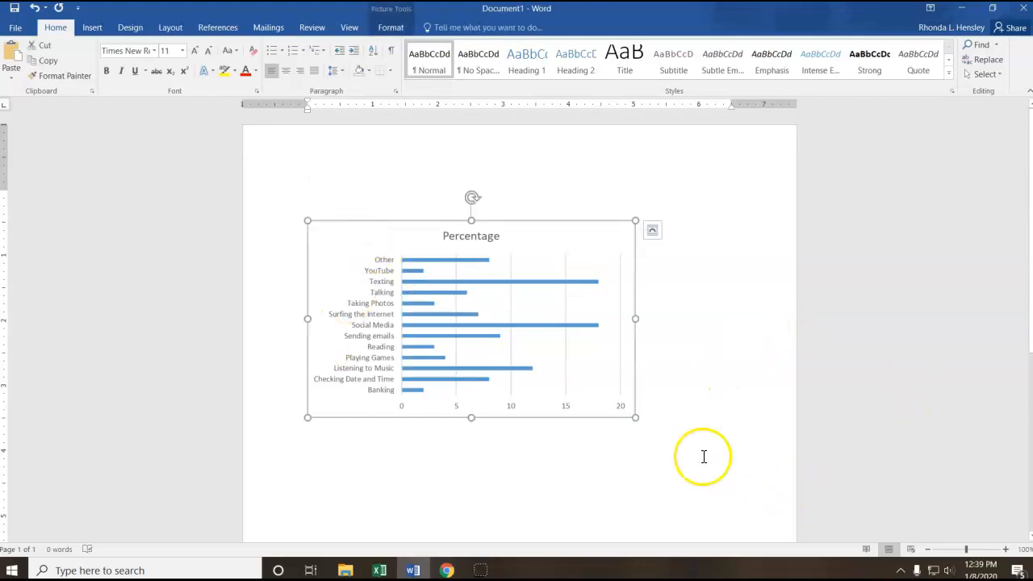
pyautogui.moveTo(636, 419); pyautogui.dragTo(570, 378)
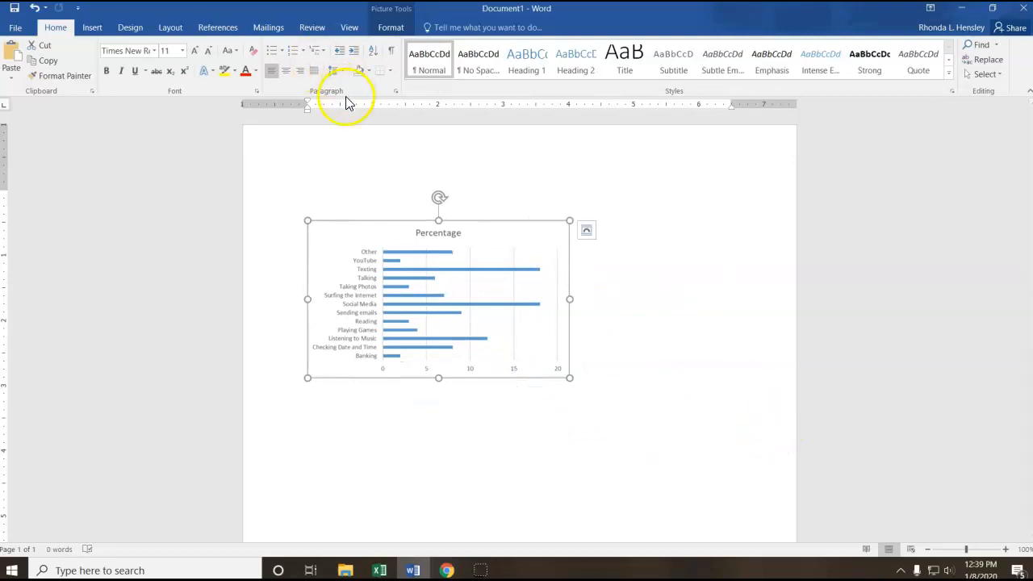
pyautogui.click(315, 200)
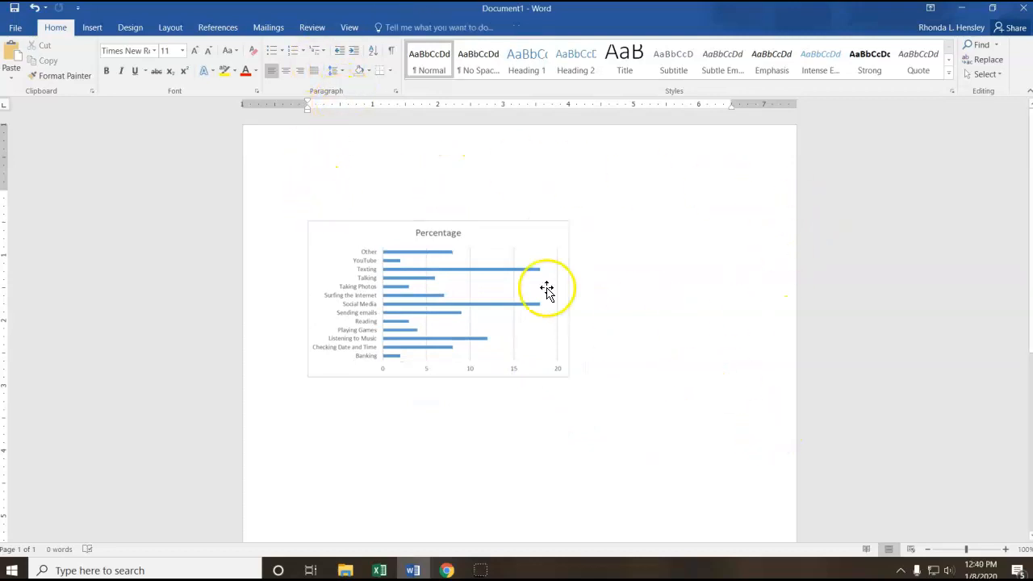
pyautogui.click(548, 362)
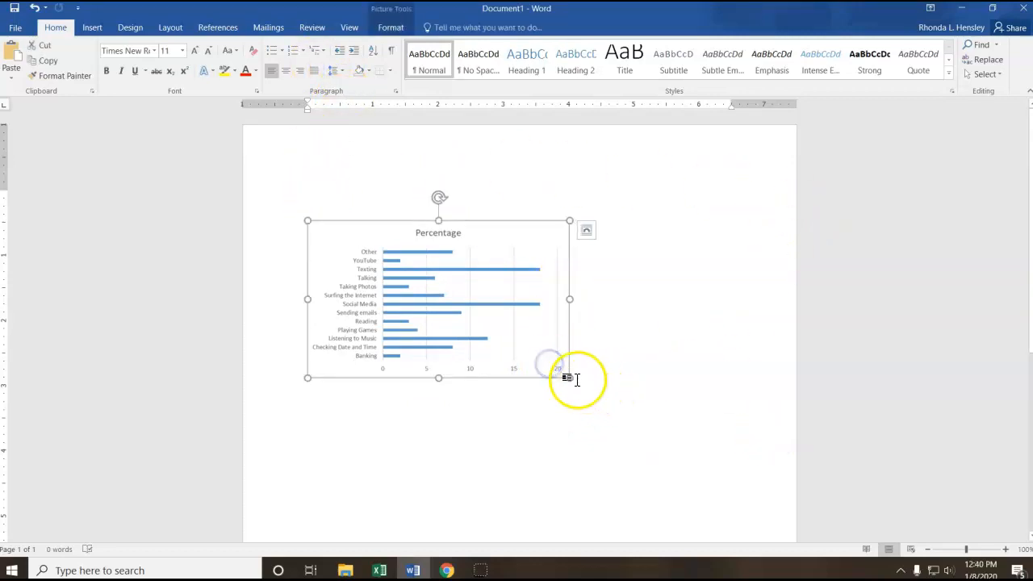
pyautogui.moveTo(569, 380); pyautogui.dragTo(672, 424)
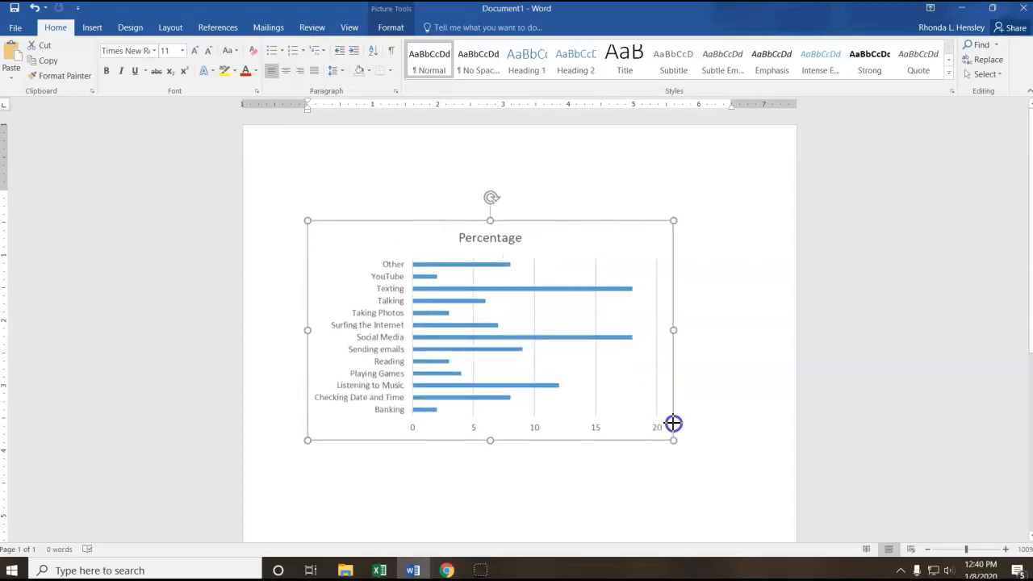
# Enter the heading "Assignment 1" above the chart picture and place the insertion point below the picture.
pyautogui.click(313, 198)
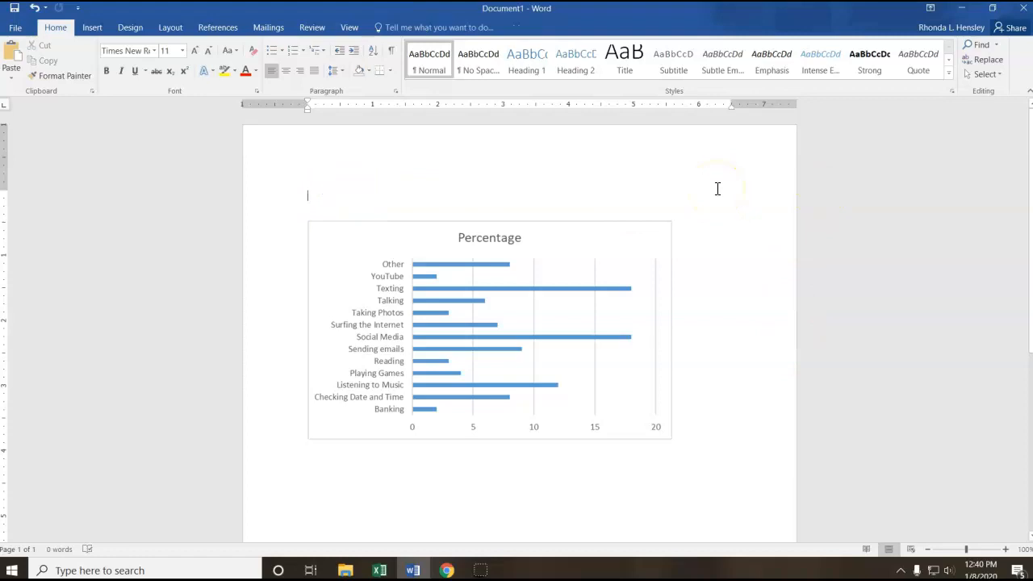
pyautogui.write('Assignment 1')
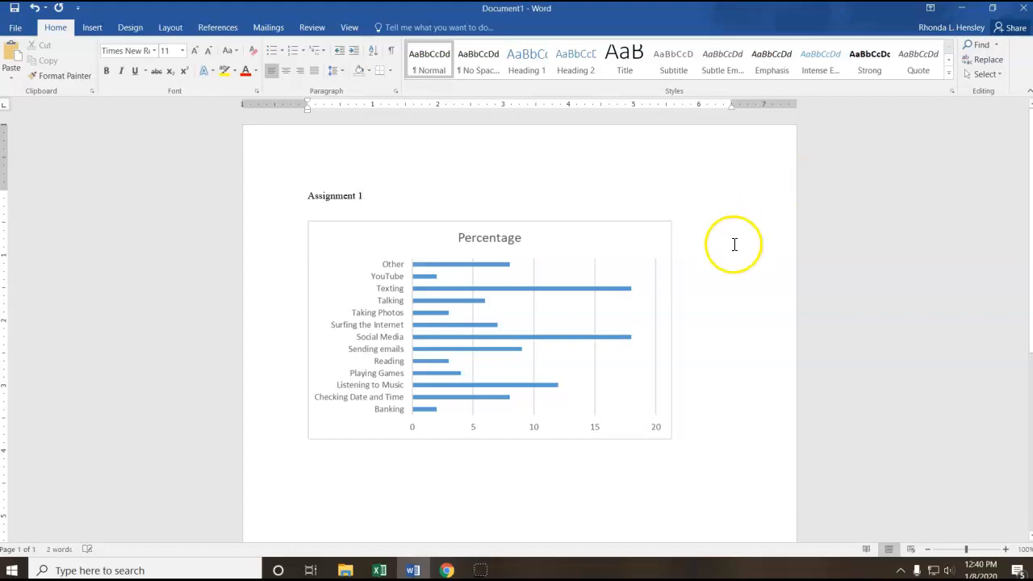
pyautogui.click(341, 471)
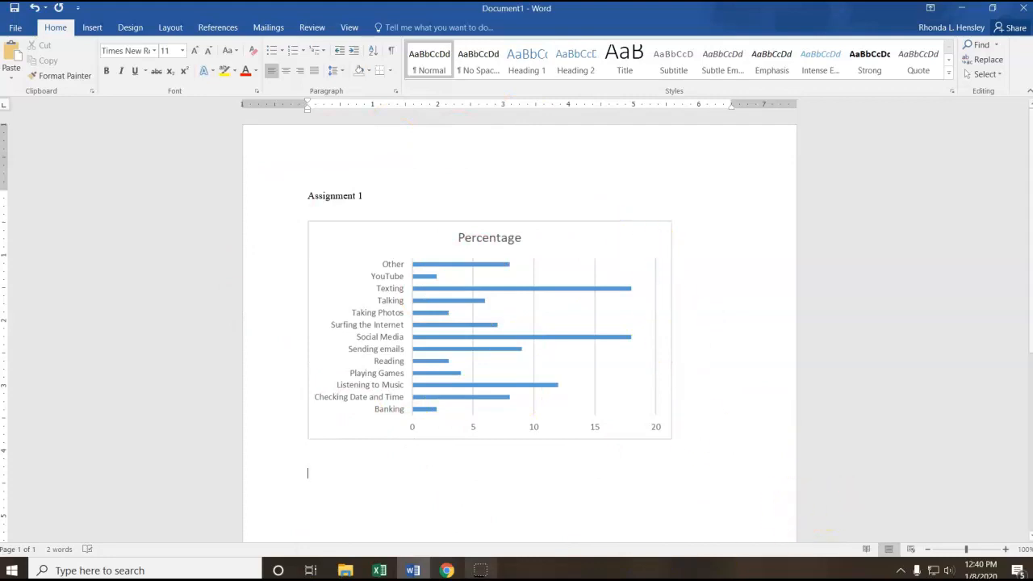
# Switch back to Excel and open the Movie Revenues workbook from the Excel Data Workbooks folder on drive E.
pyautogui.click(379, 570)
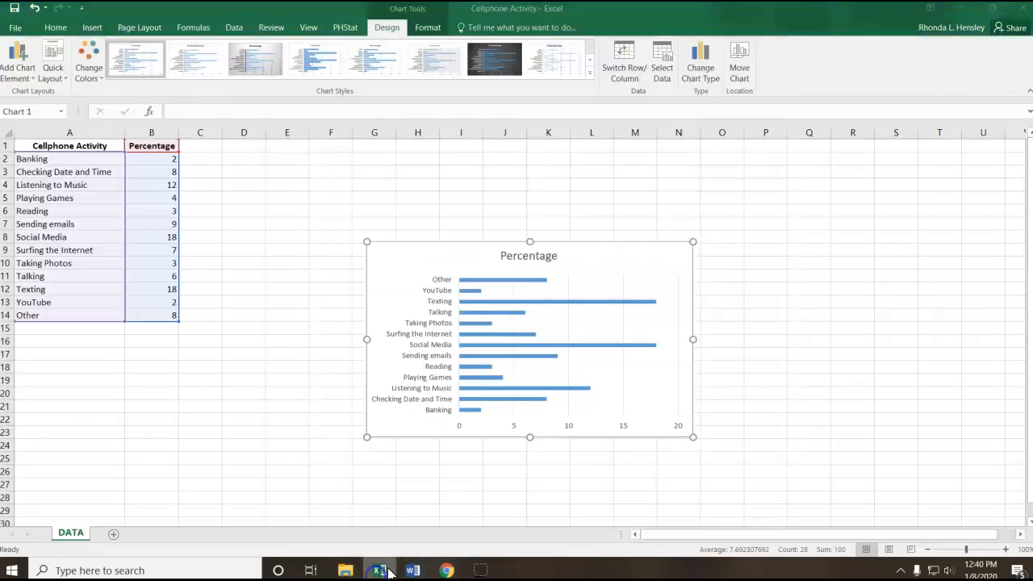
pyautogui.moveTo(412, 567)
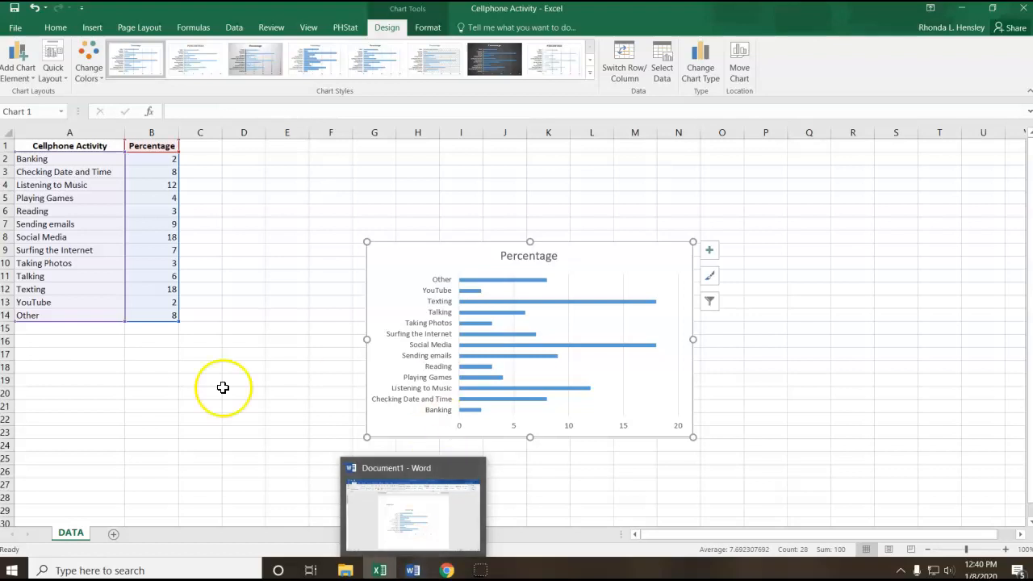
pyautogui.click(16, 28)
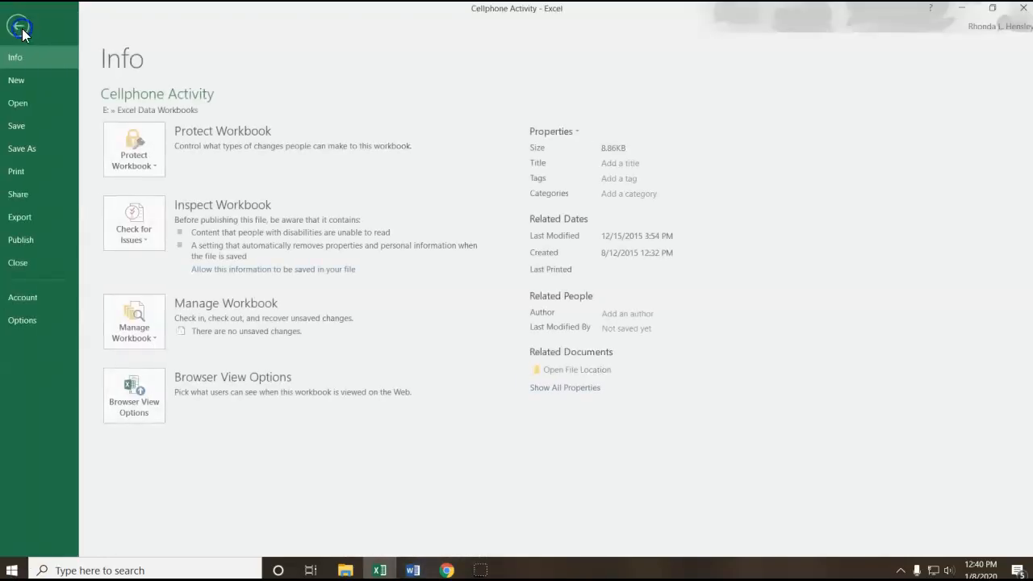
pyautogui.click(20, 105)
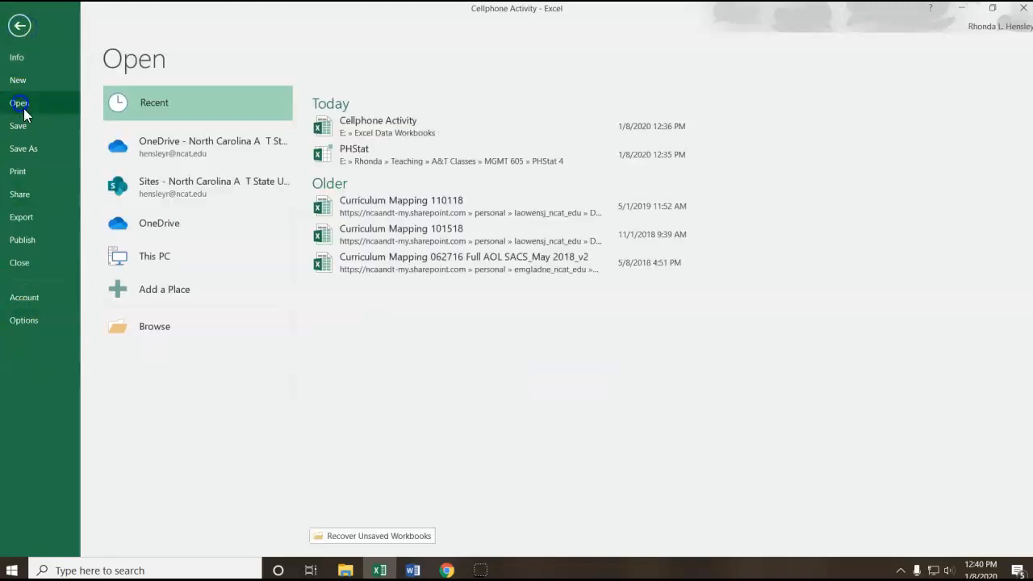
pyautogui.click(161, 327)
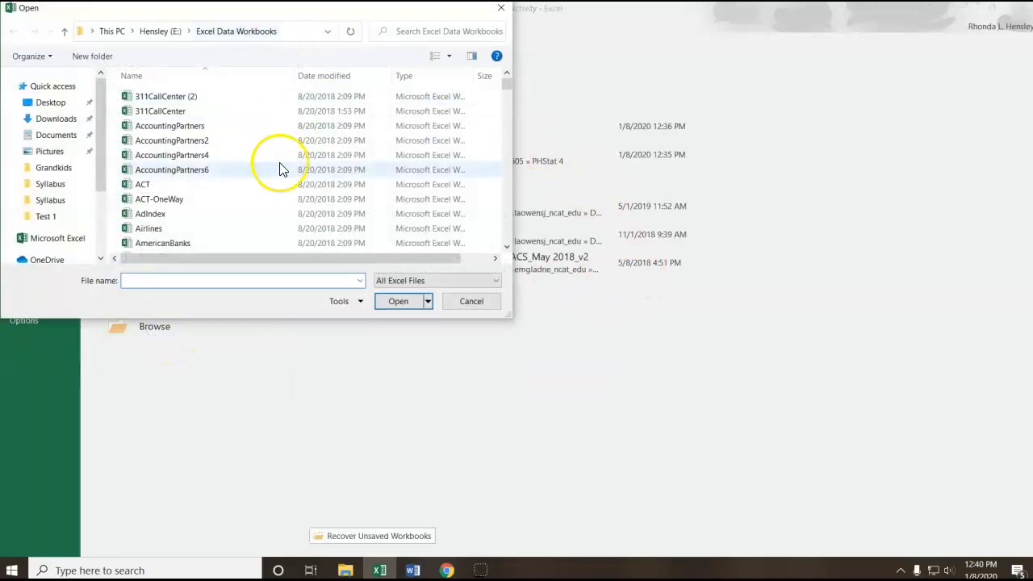
pyautogui.scroll(-10, 279, 166)
pyautogui.scroll(-15, 292, 158)
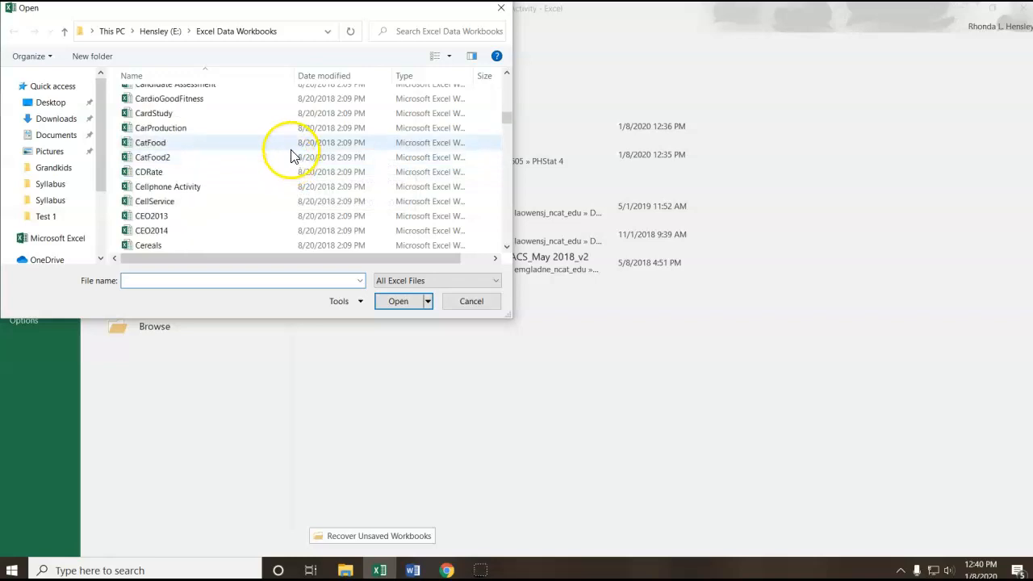
pyautogui.scroll(-10, 275, 157)
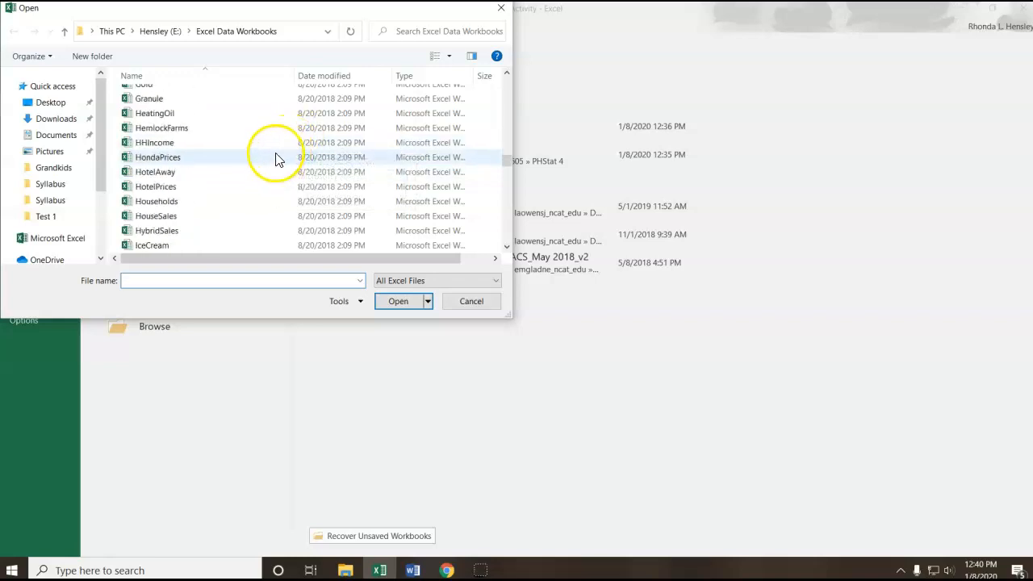
pyautogui.scroll(-6, 274, 156)
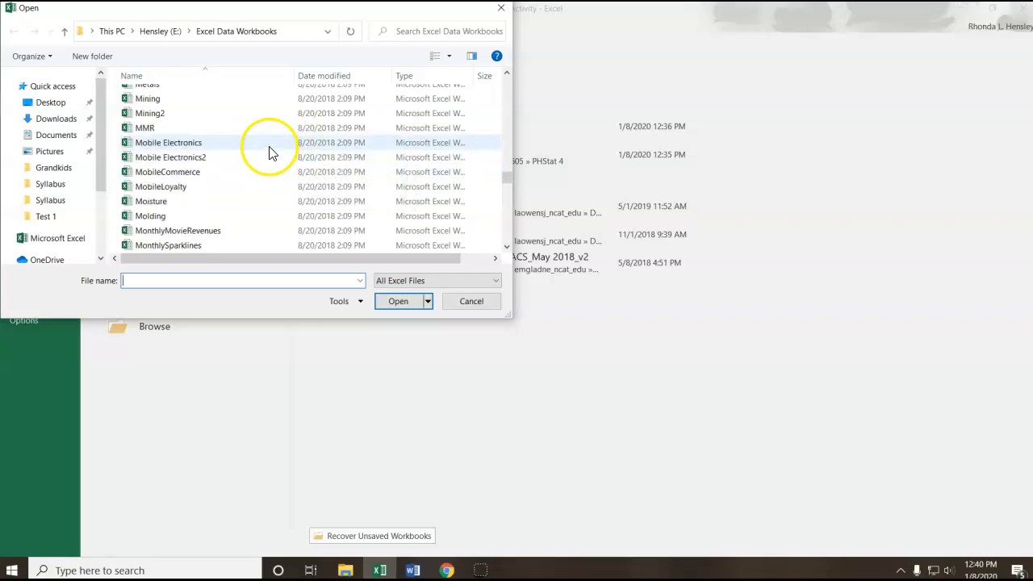
pyautogui.scroll(-2, 269, 153)
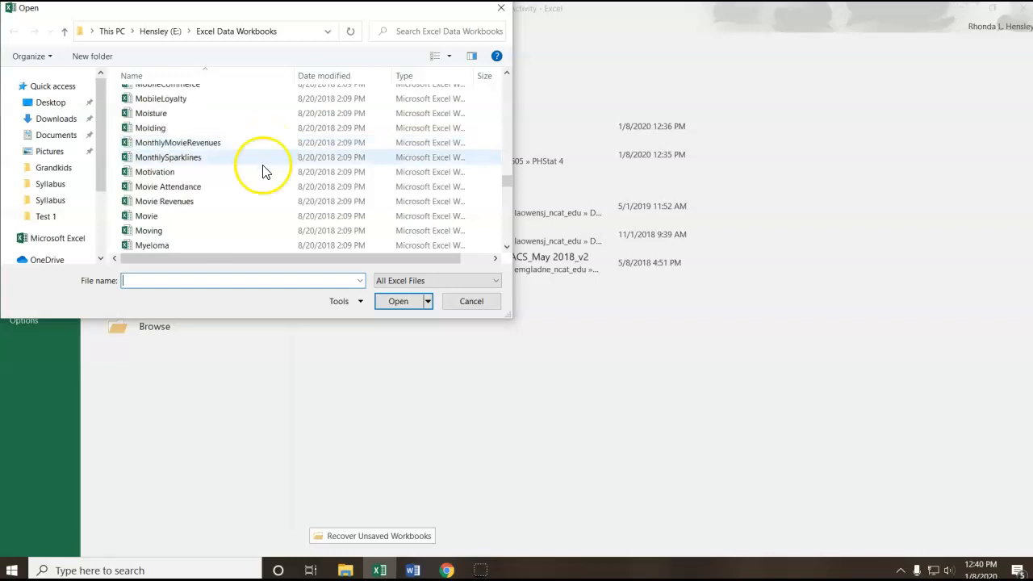
pyautogui.click(182, 203)
pyautogui.click(401, 301)
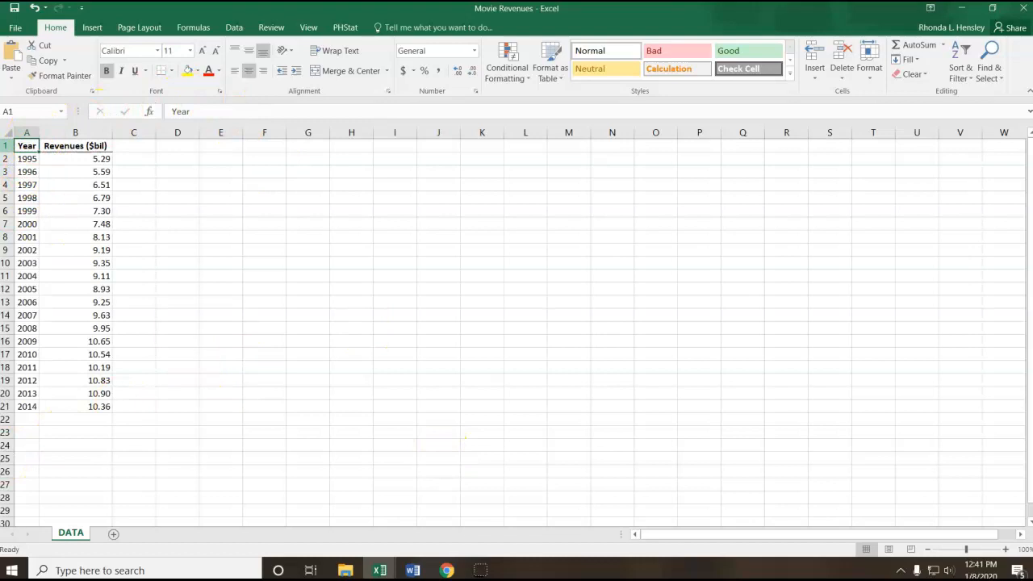
# Insert a scatter chart from the Year and Revenues data in A1:B21.
pyautogui.moveTo(25, 147); pyautogui.dragTo(68, 400)
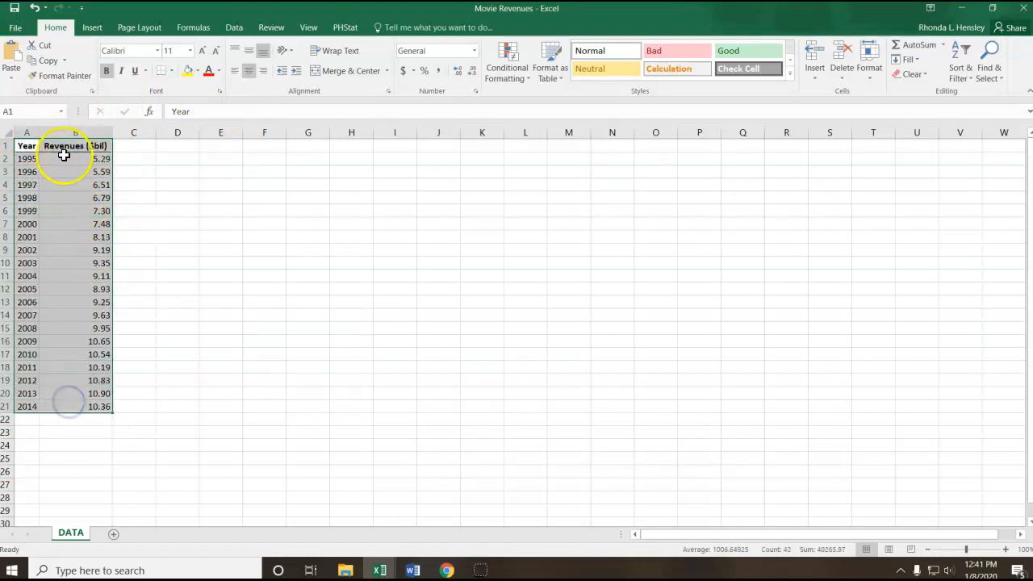
pyautogui.click(347, 29)
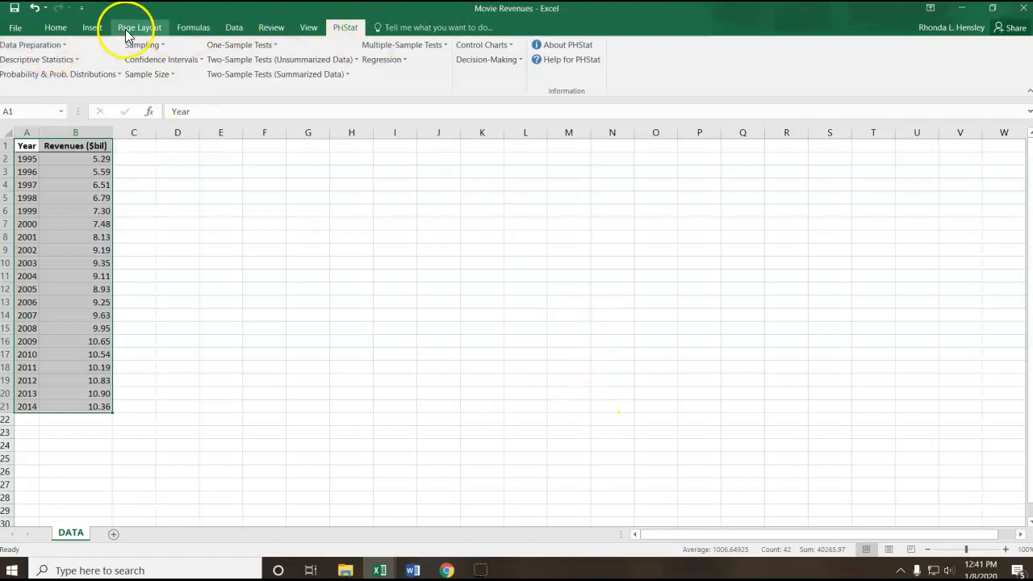
pyautogui.click(92, 27)
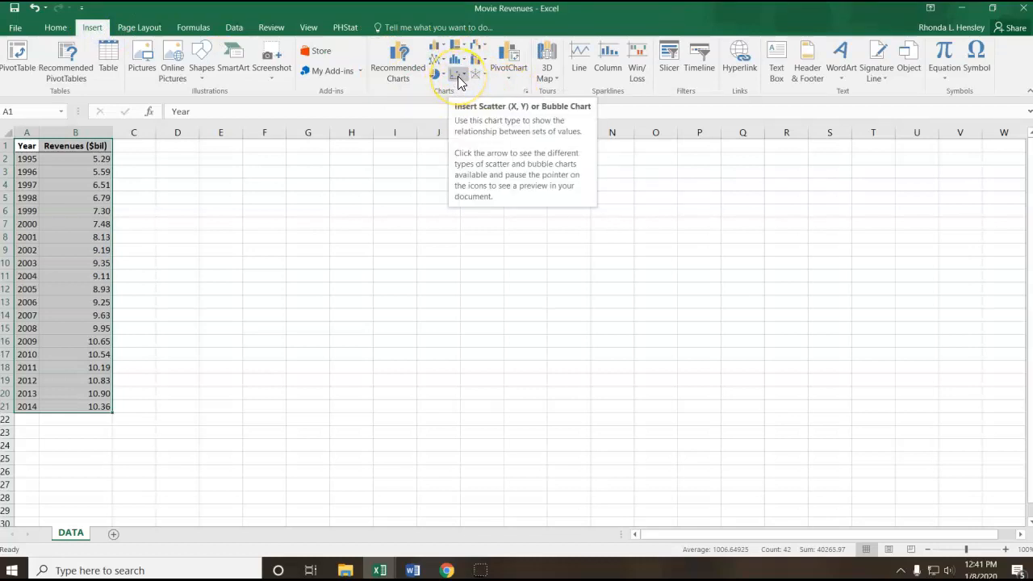
pyautogui.click(457, 76)
pyautogui.click(468, 121)
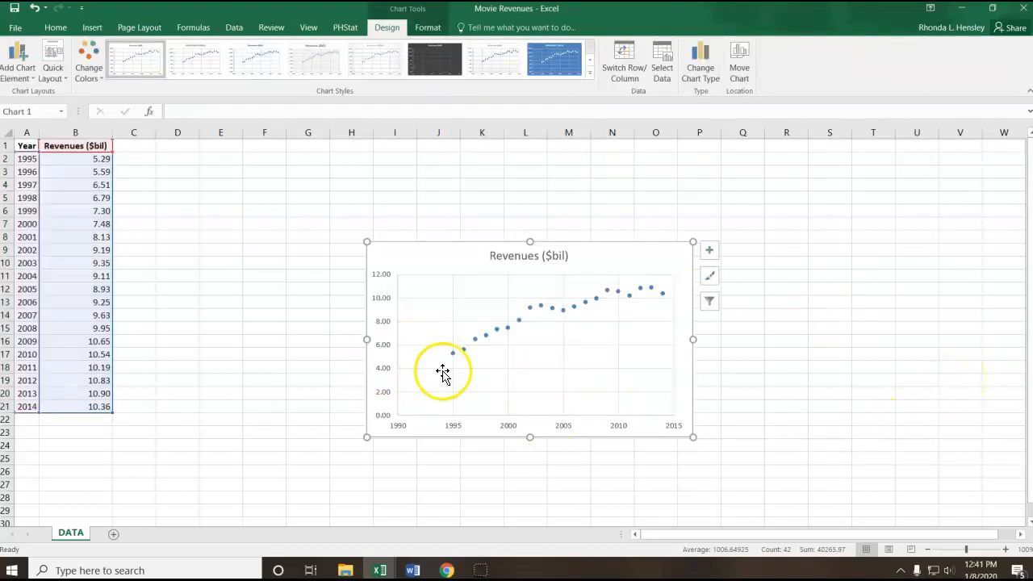
# Add a linear trendline to the revenue series and display its equation and R-squared value on the chart.
pyautogui.rightClick(630, 300)
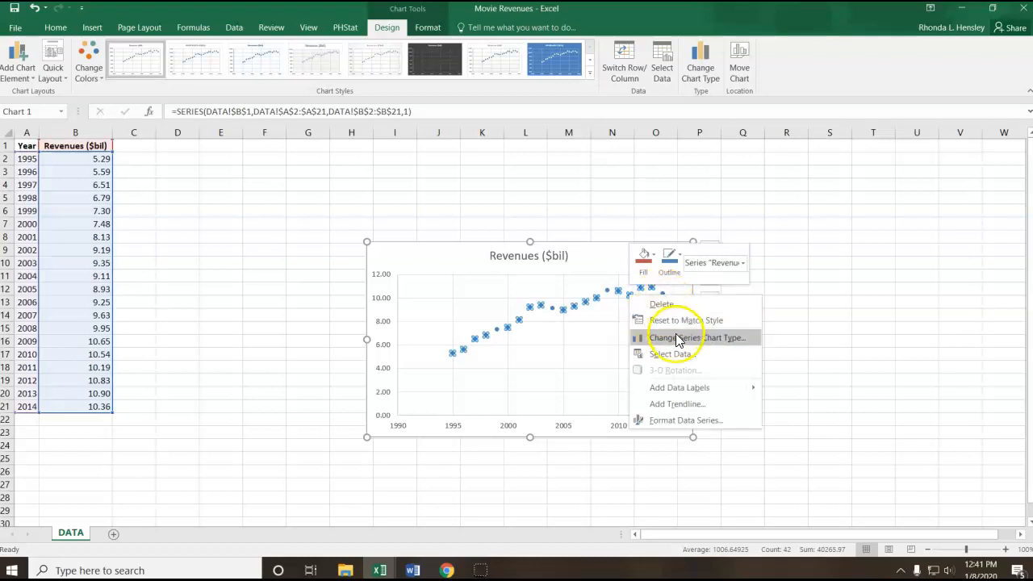
pyautogui.click(676, 404)
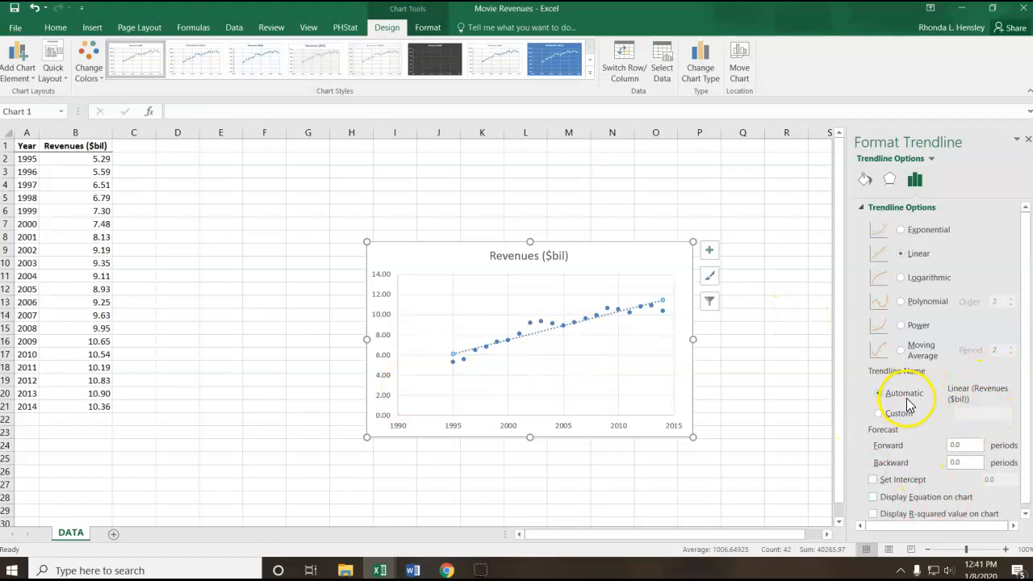
pyautogui.click(873, 514)
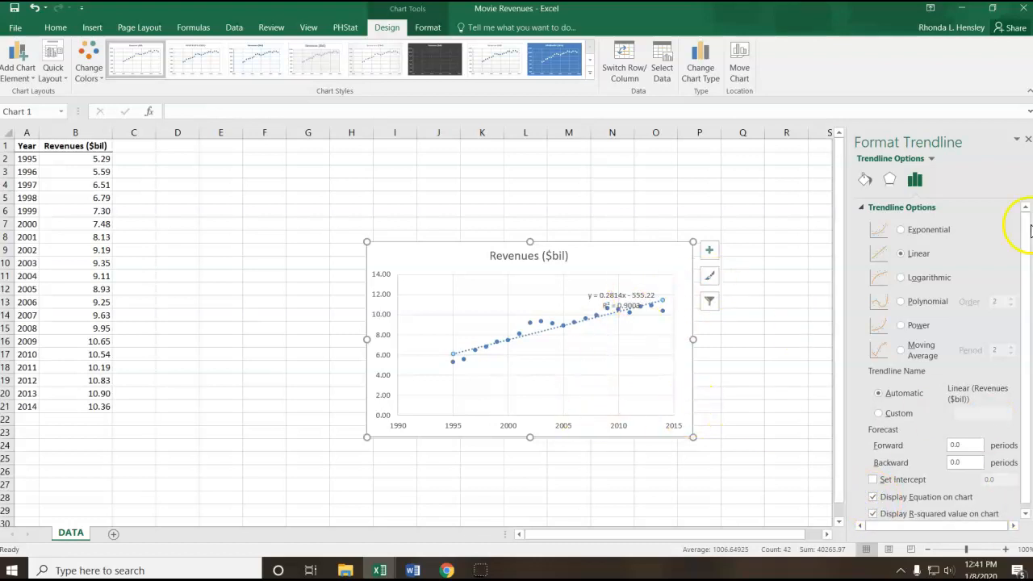
# Copy the Revenues scatter chart and paste it as a picture below the bar chart in the Word document.
pyautogui.rightClick(506, 245)
pyautogui.click(535, 271)
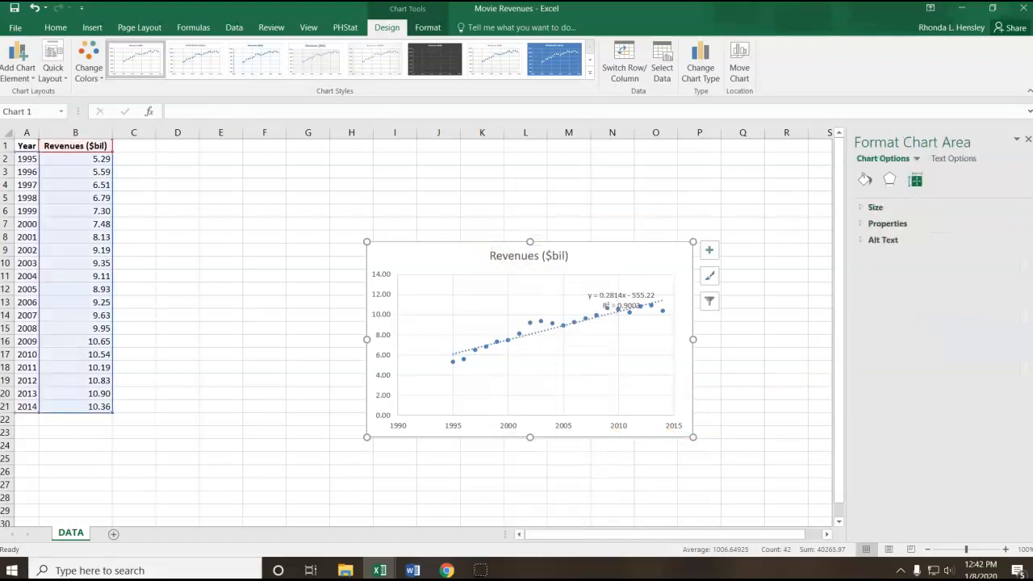
pyautogui.click(415, 571)
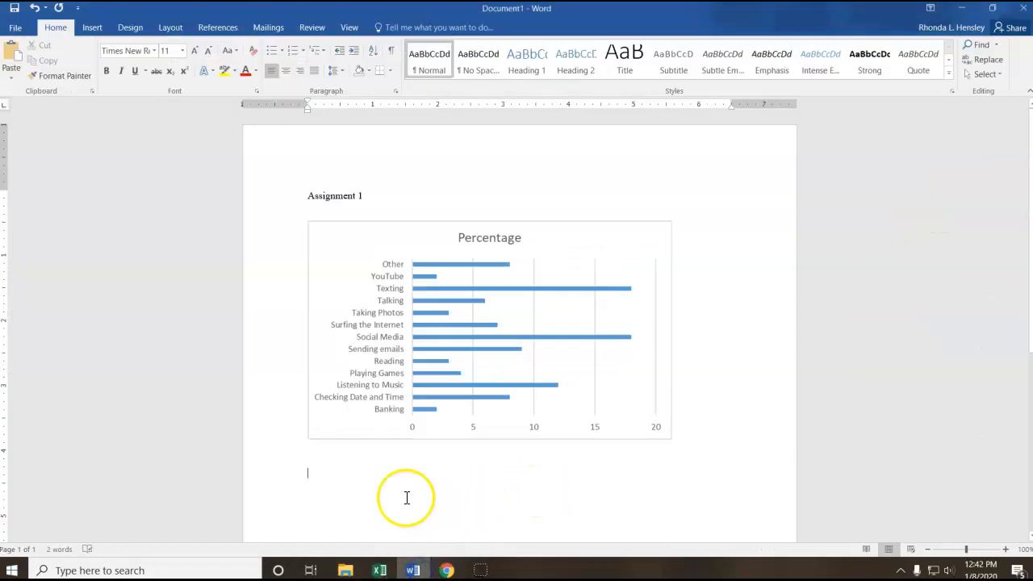
pyautogui.rightClick(307, 475)
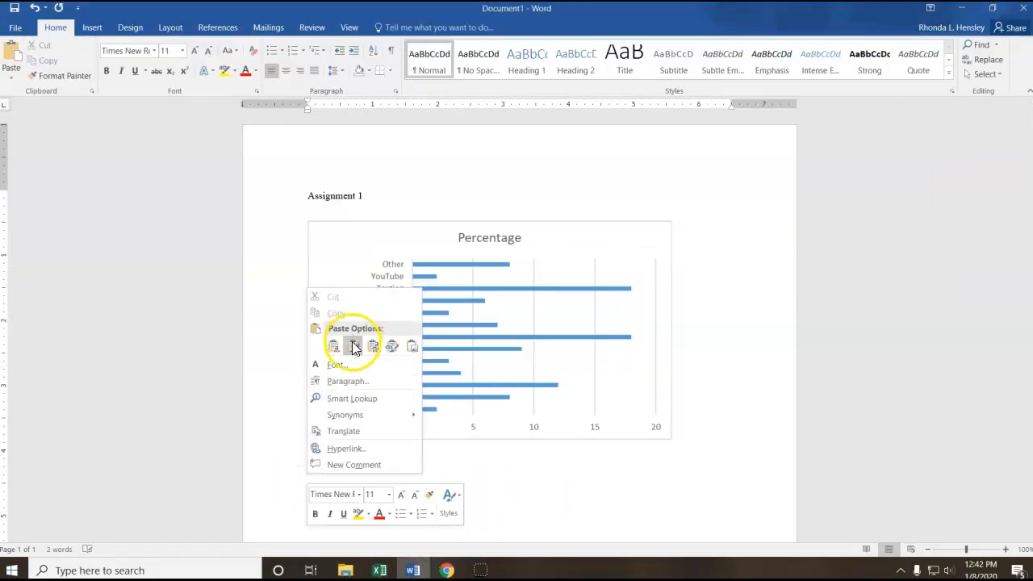
pyautogui.click(412, 348)
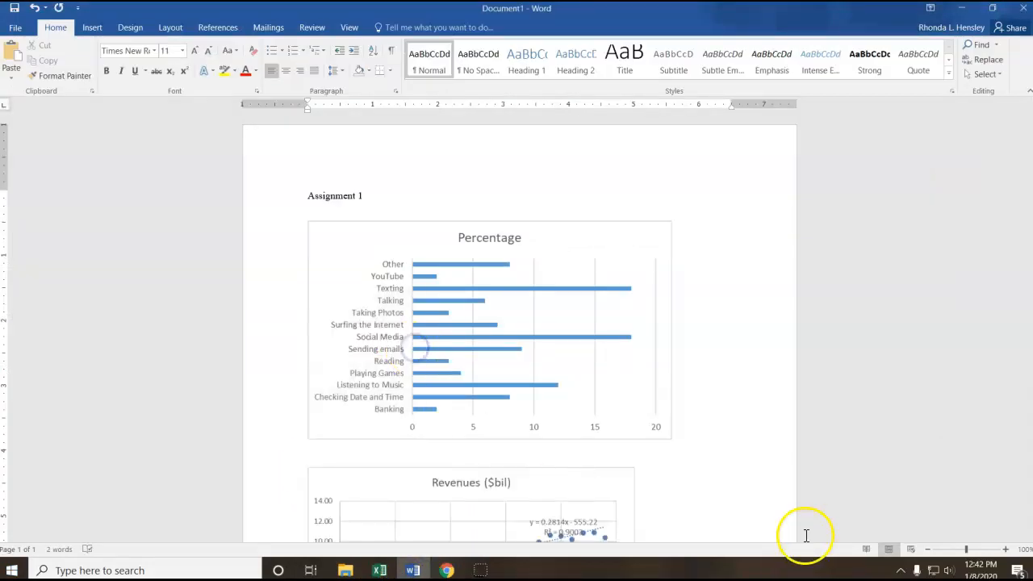
pyautogui.scroll(-1, 793, 511)
pyautogui.scroll(-3, 738, 465)
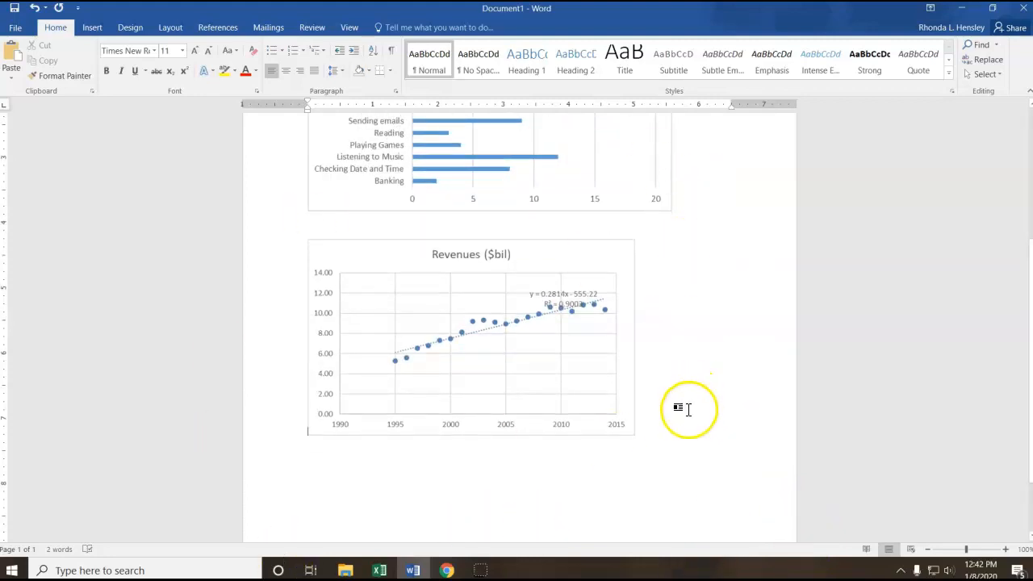
# Save the document to the Desktop as a Word document named Assignment 1.
pyautogui.click(16, 31)
pyautogui.click(24, 149)
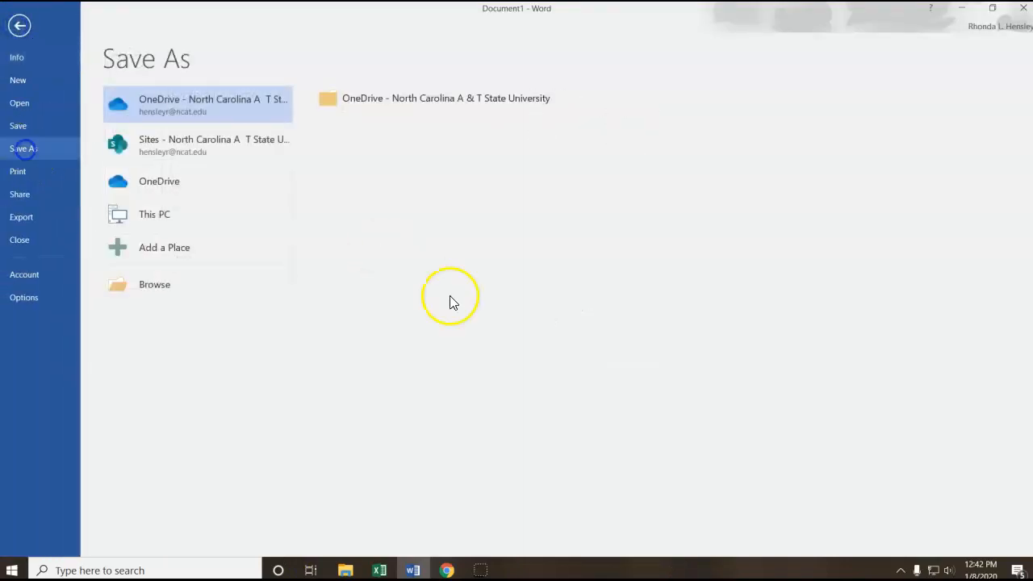
pyautogui.click(162, 286)
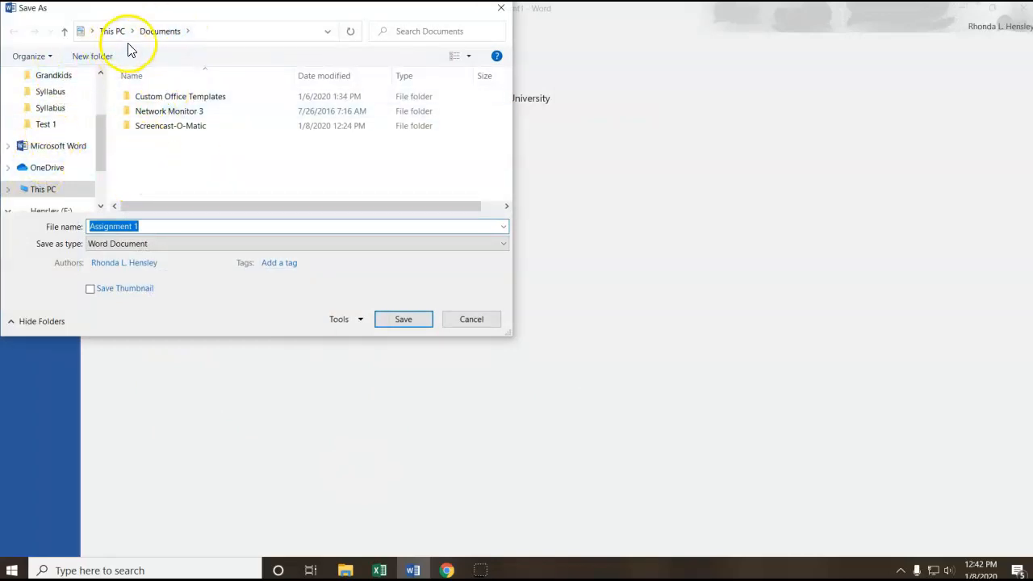
pyautogui.moveTo(102, 128); pyautogui.dragTo(103, 74)
pyautogui.click(72, 104)
pyautogui.click(140, 227)
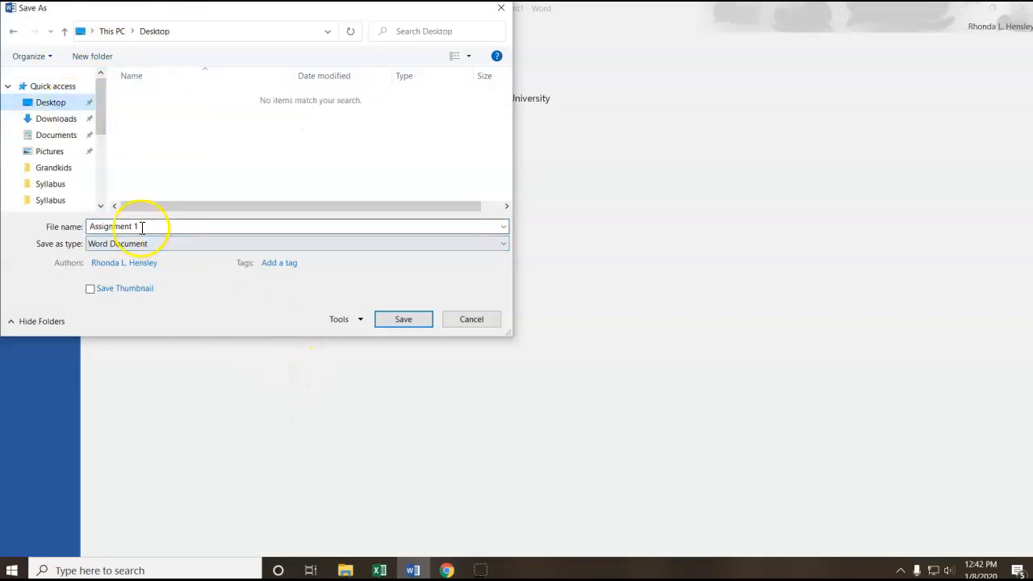
pyautogui.click(407, 319)
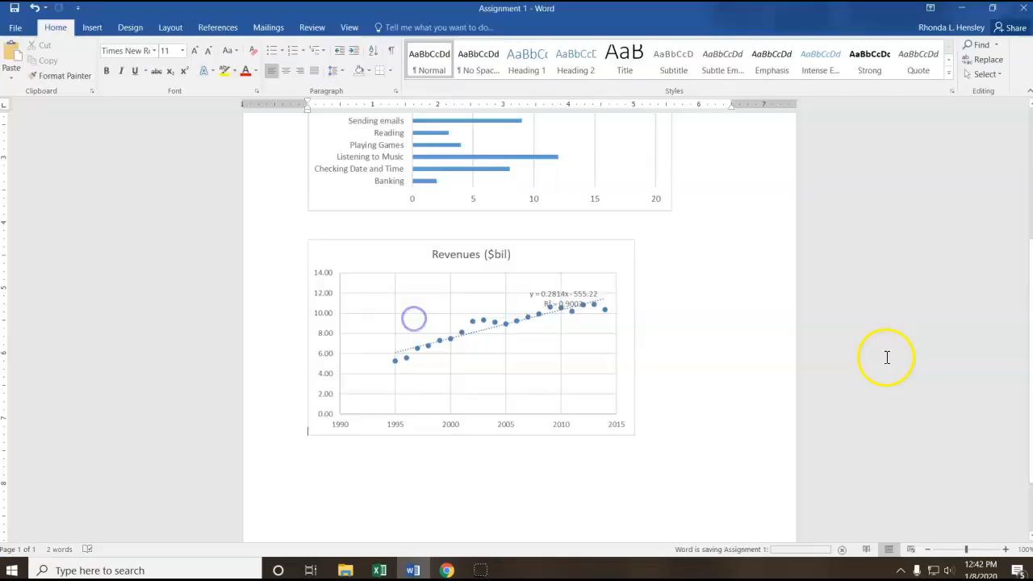
# Save a PDF copy of the document as Assignment 1 on the Desktop, opening the file after publishing.
pyautogui.click(16, 29)
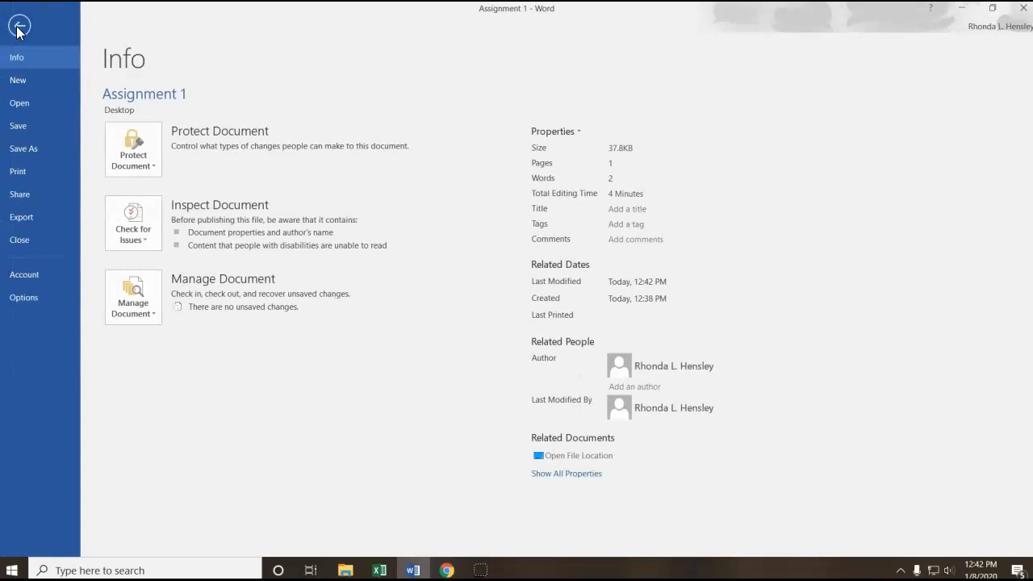
pyautogui.click(22, 150)
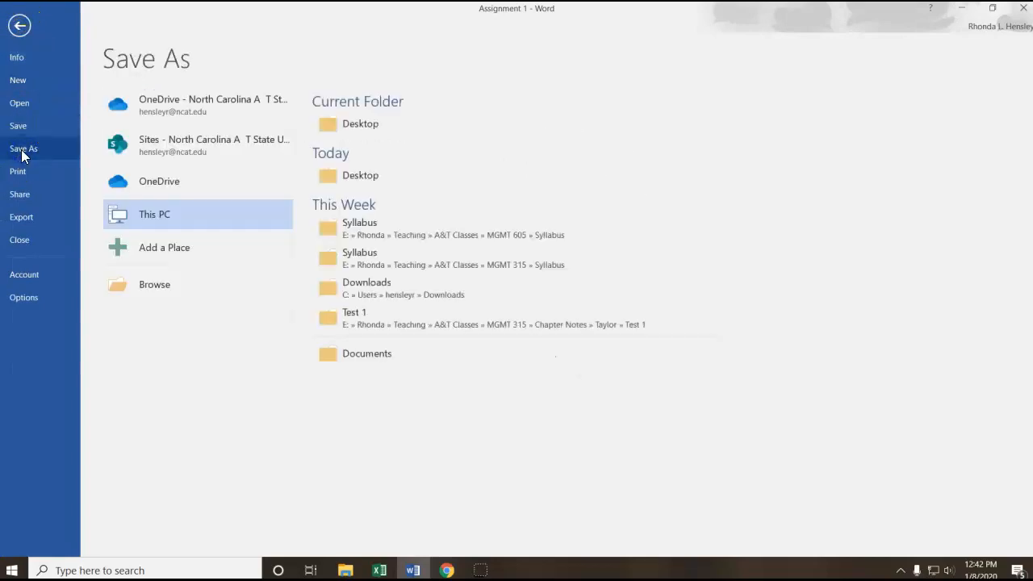
pyautogui.click(157, 287)
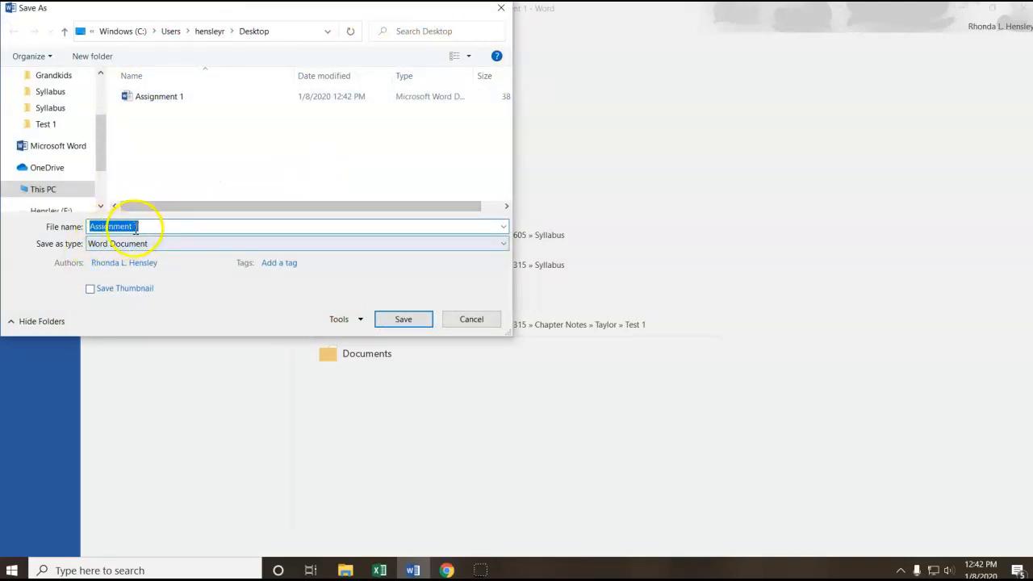
pyautogui.click(503, 246)
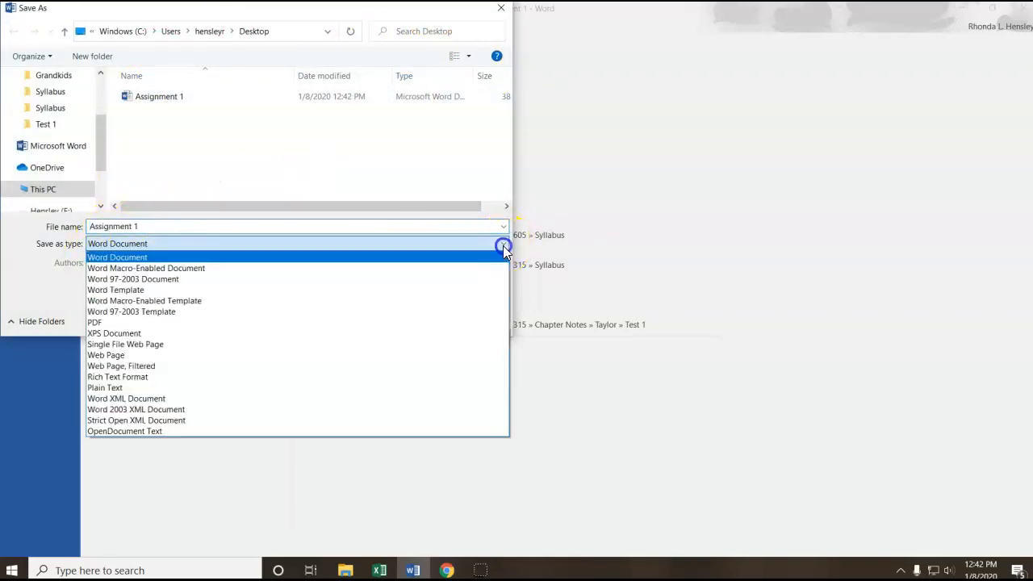
pyautogui.click(119, 322)
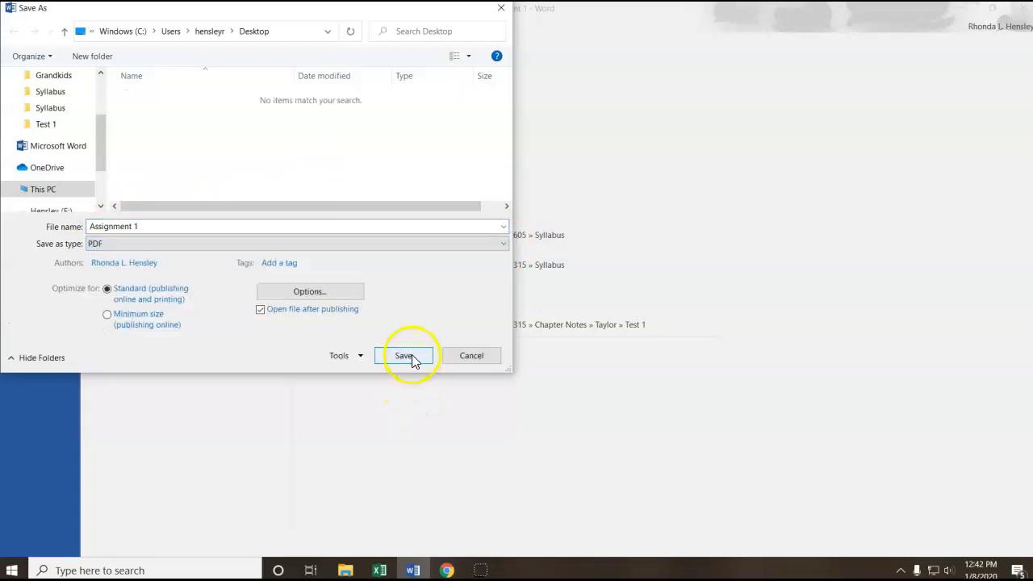
pyautogui.click(411, 357)
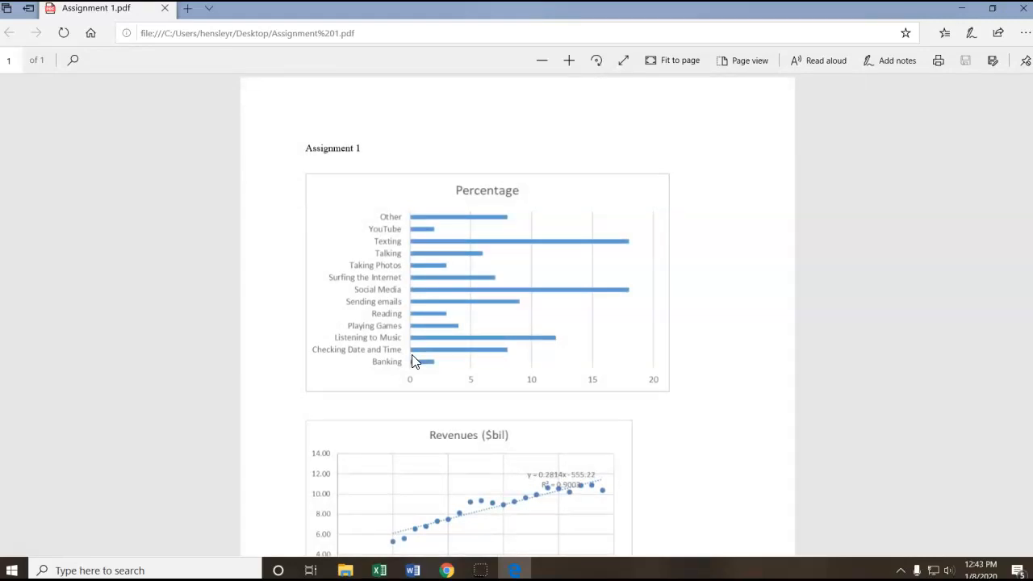
# Look through both charts in the published Assignment 1 PDF and close the viewer.
pyautogui.click(883, 72)
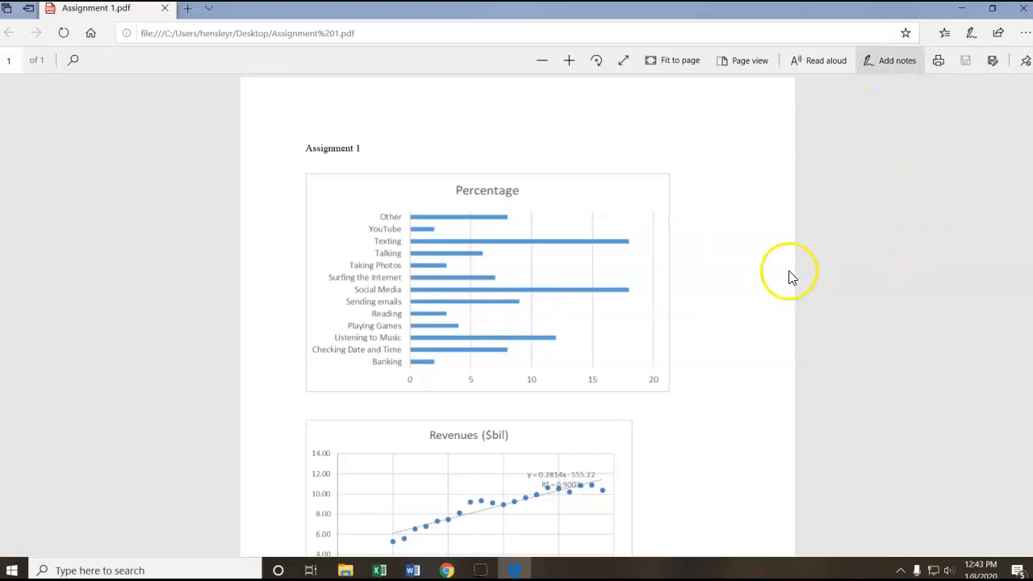
pyautogui.scroll(-3, 776, 266)
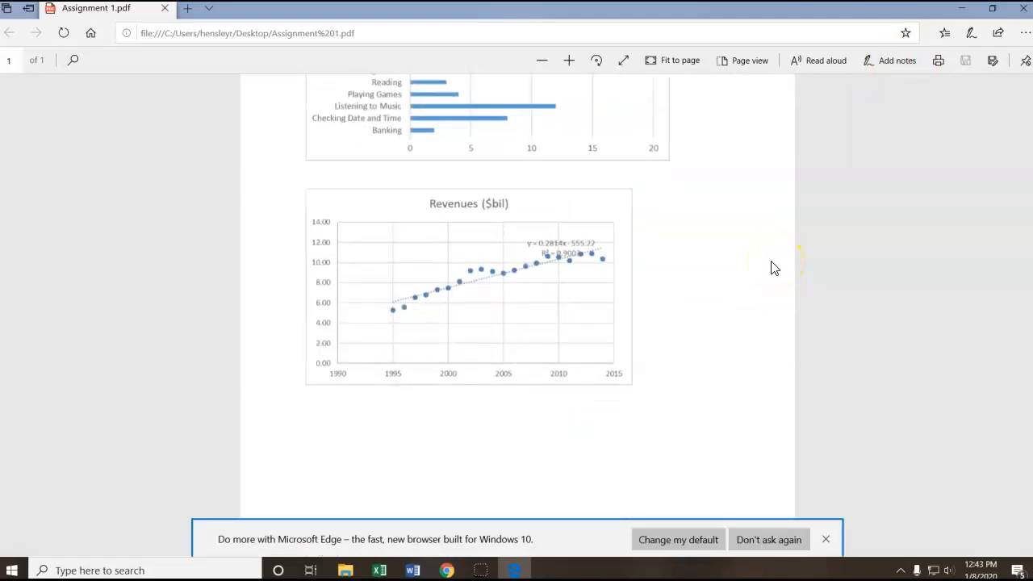
pyautogui.scroll(3, 770, 267)
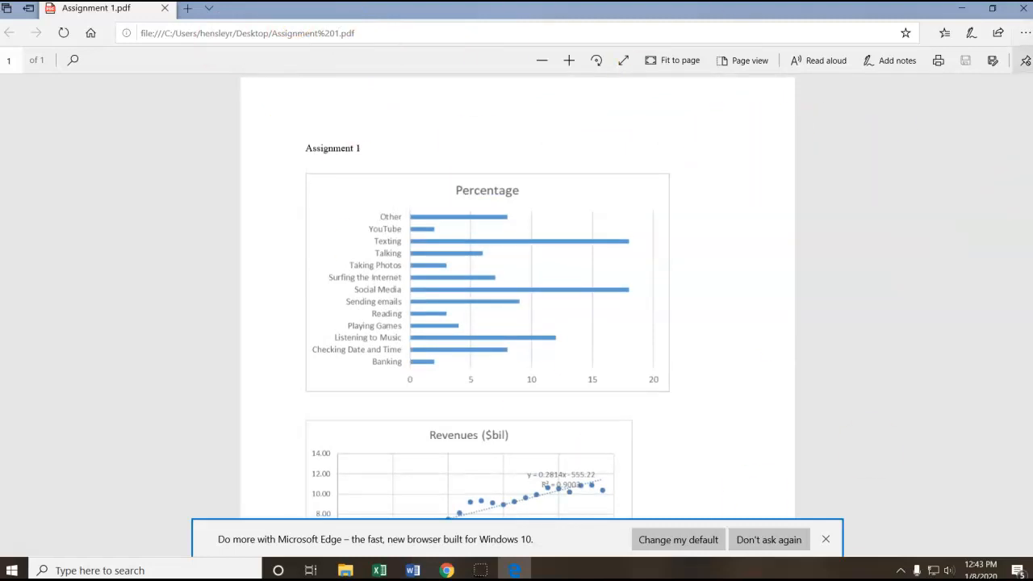
pyautogui.click(1024, 15)
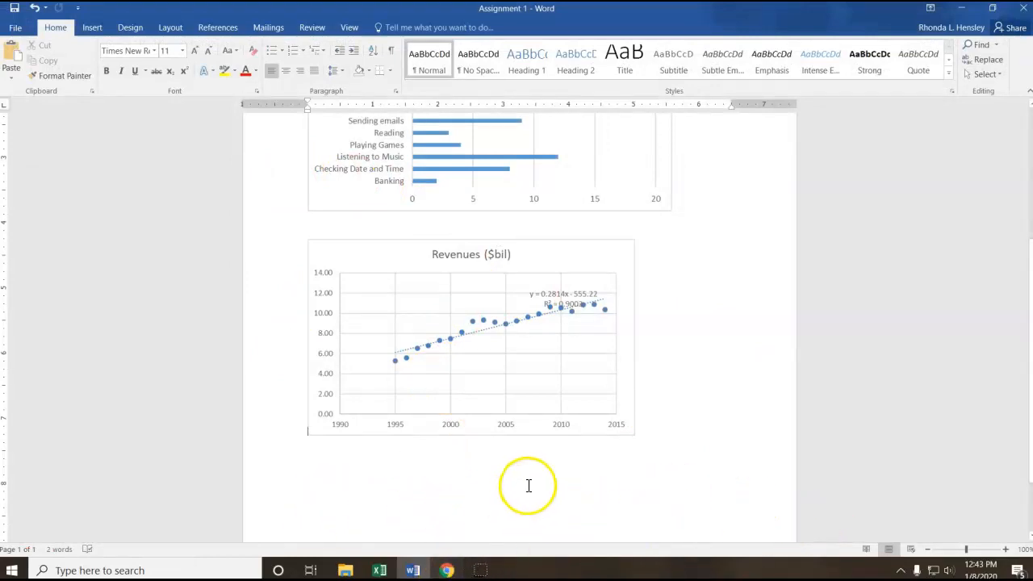
# Switch to Chrome and start a new blank email message in the Outlook mailbox.
pyautogui.click(445, 571)
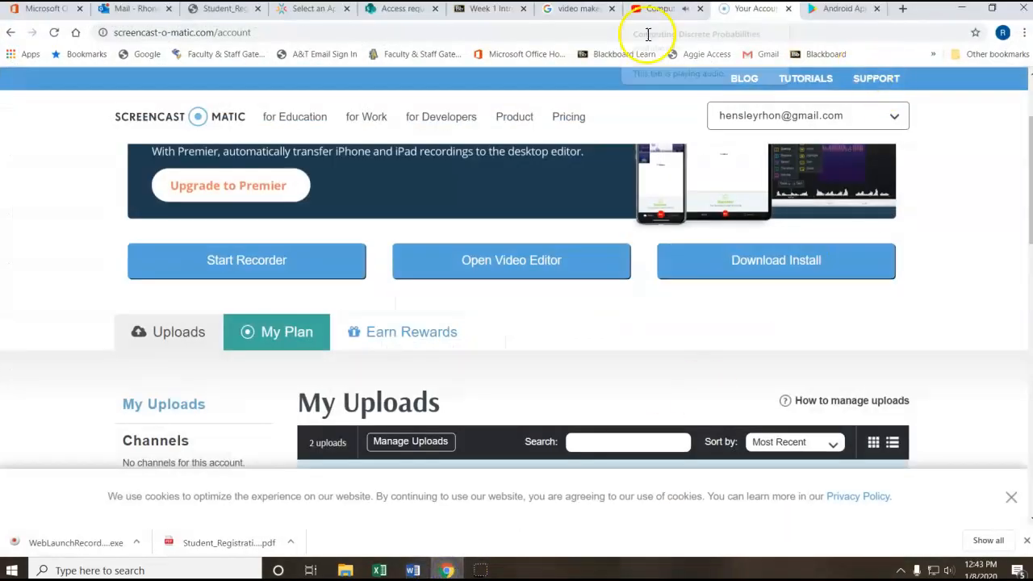
pyautogui.click(135, 9)
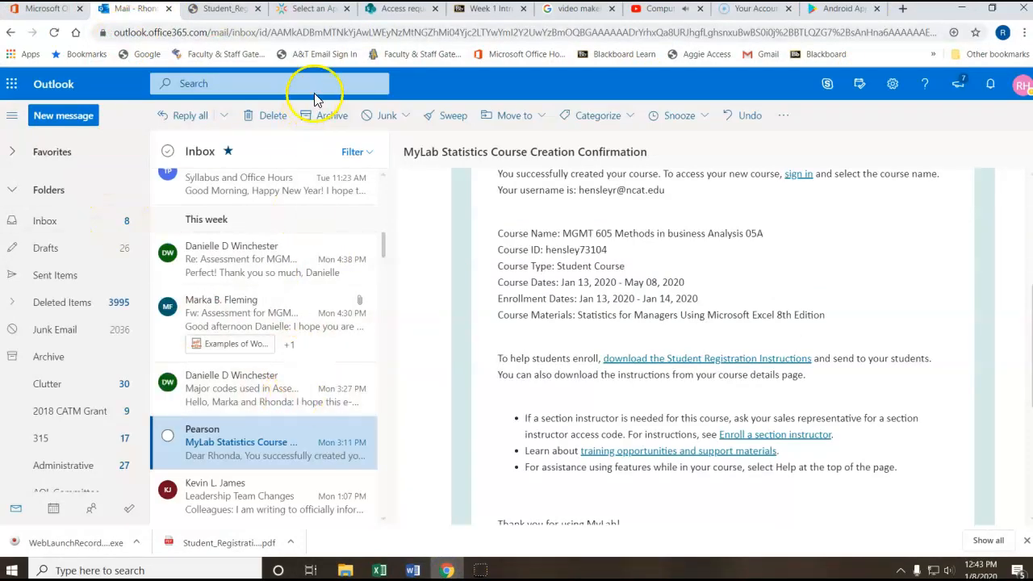
pyautogui.click(59, 117)
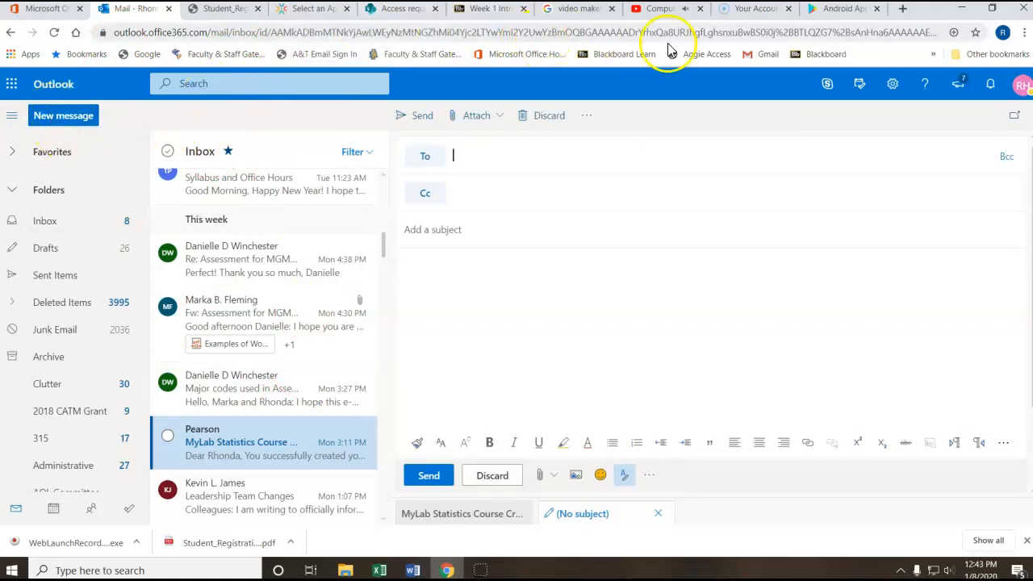
# Open the Send Email tool of the MGMT 605 course in Blackboard.
pyautogui.click(476, 15)
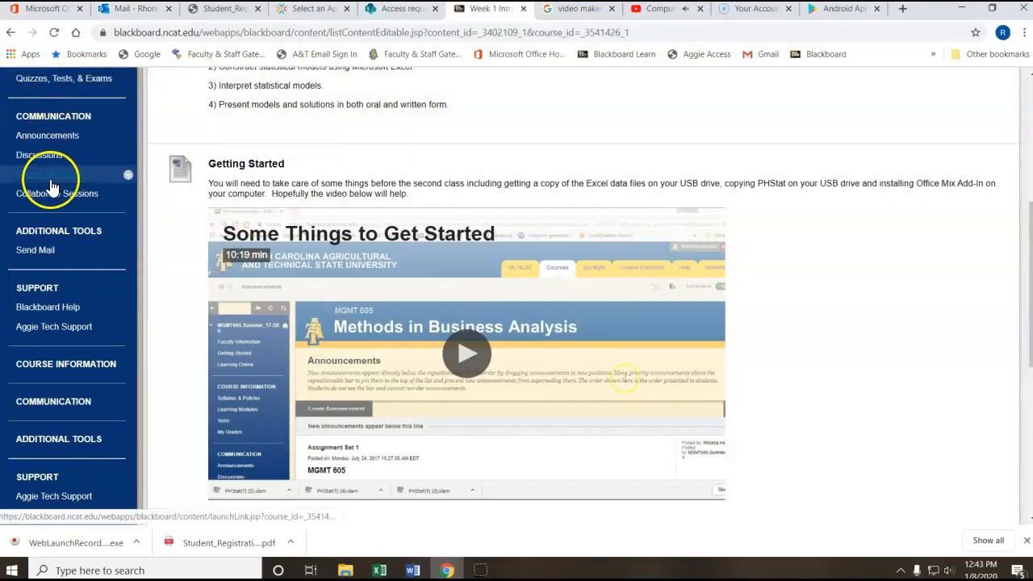
pyautogui.scroll(-2, 24, 252)
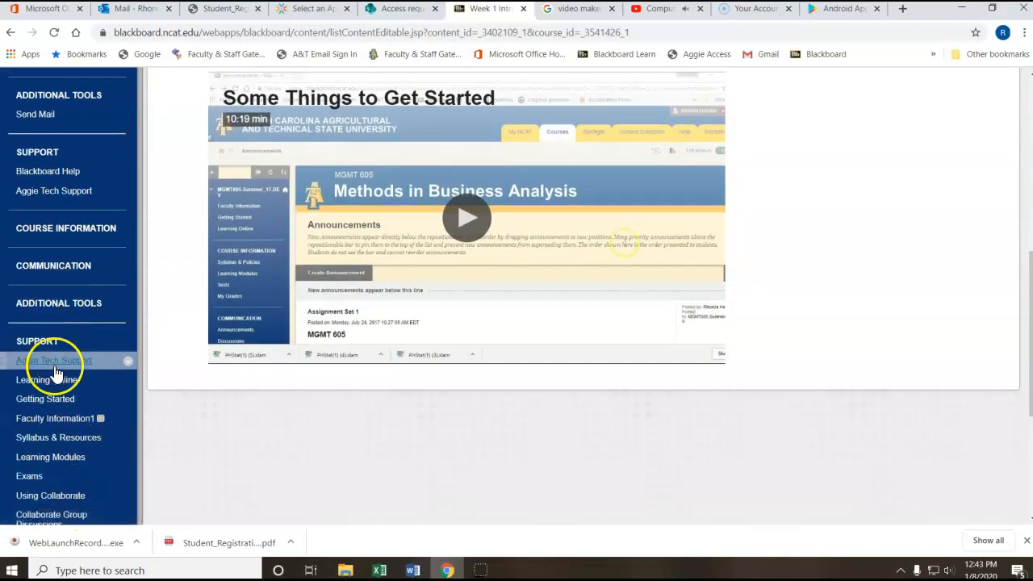
pyautogui.scroll(1, 54, 312)
pyautogui.click(41, 185)
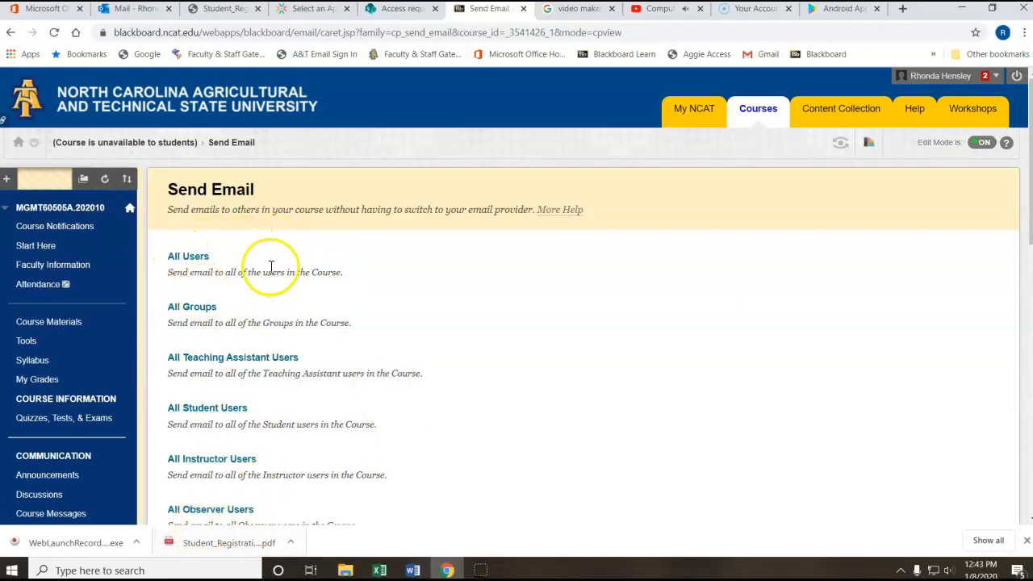
# Compose an email to all instructor users with the subject "Assignment 1" and a message naming the group members it is for.
pyautogui.click(206, 460)
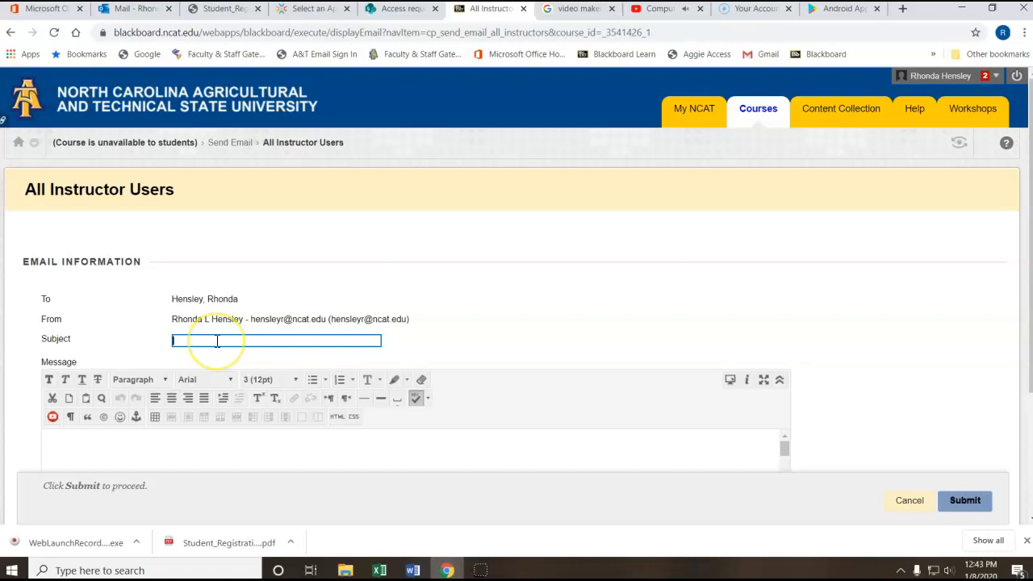
pyautogui.write('Assignment 1')
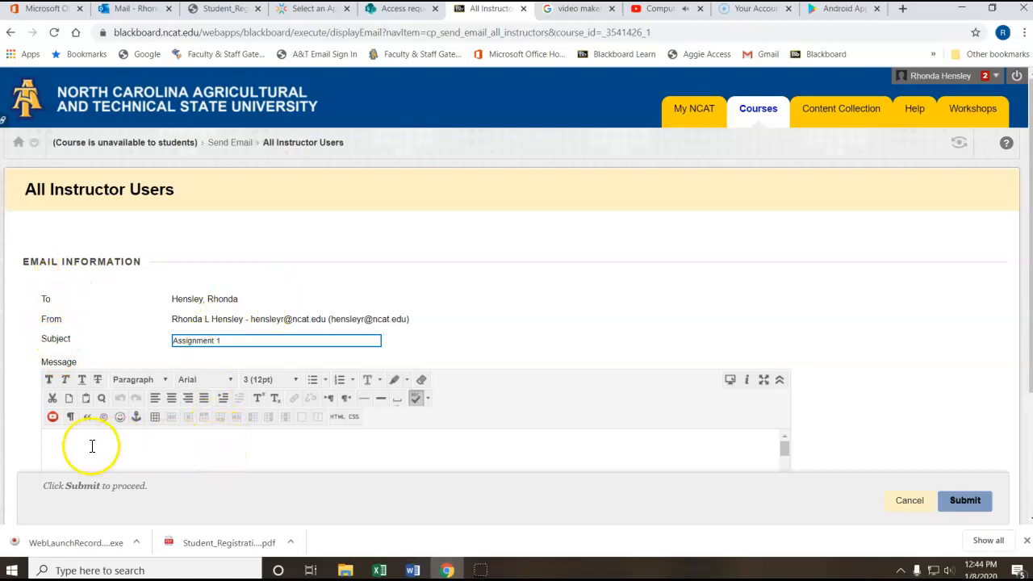
pyautogui.click(57, 435)
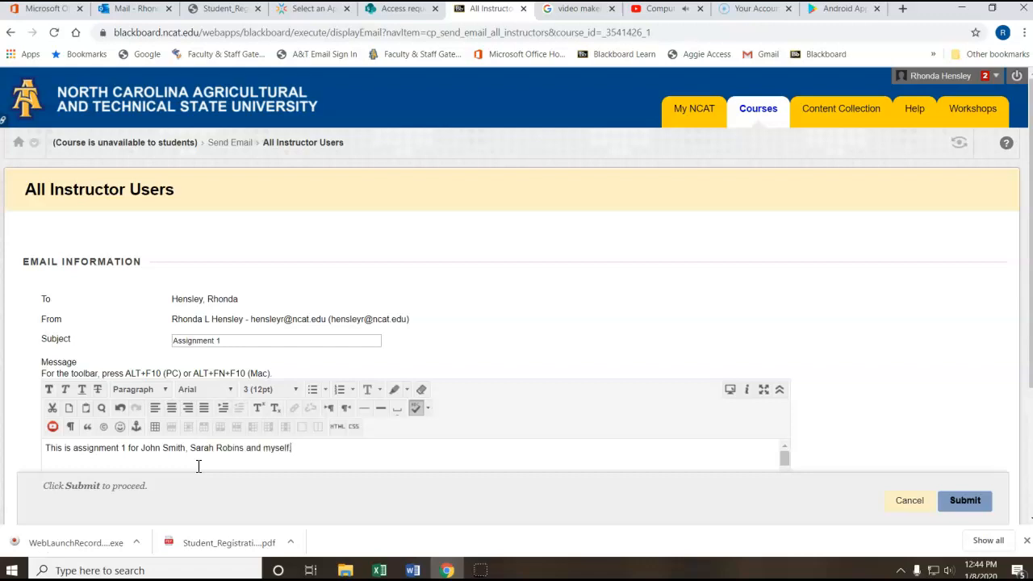
# Attach the PDF version of Assignment 1 from the Desktop folder to the instructor email and send it.
pyautogui.scroll(-3, 742, 375)
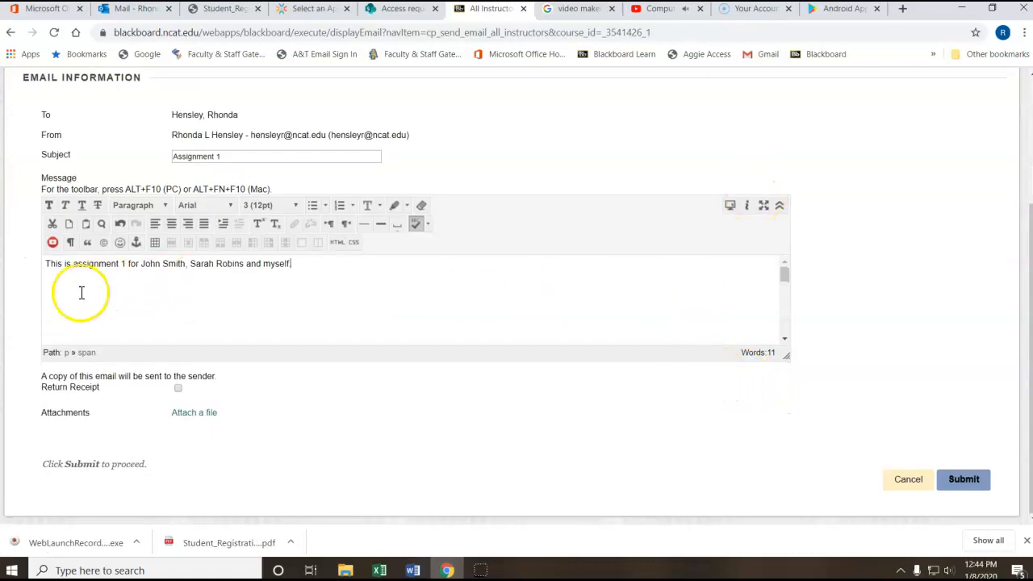
pyautogui.click(192, 413)
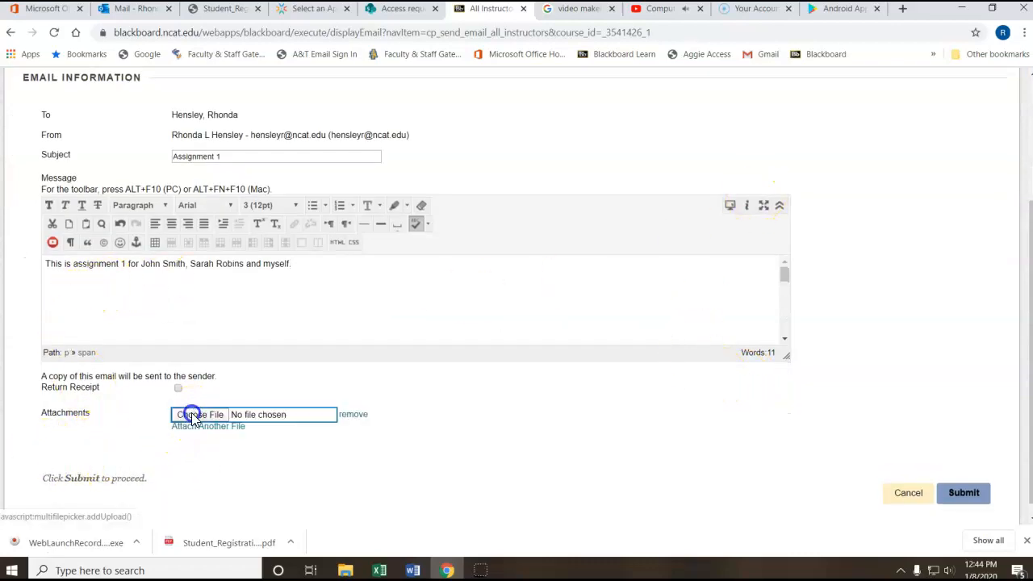
pyautogui.click(201, 415)
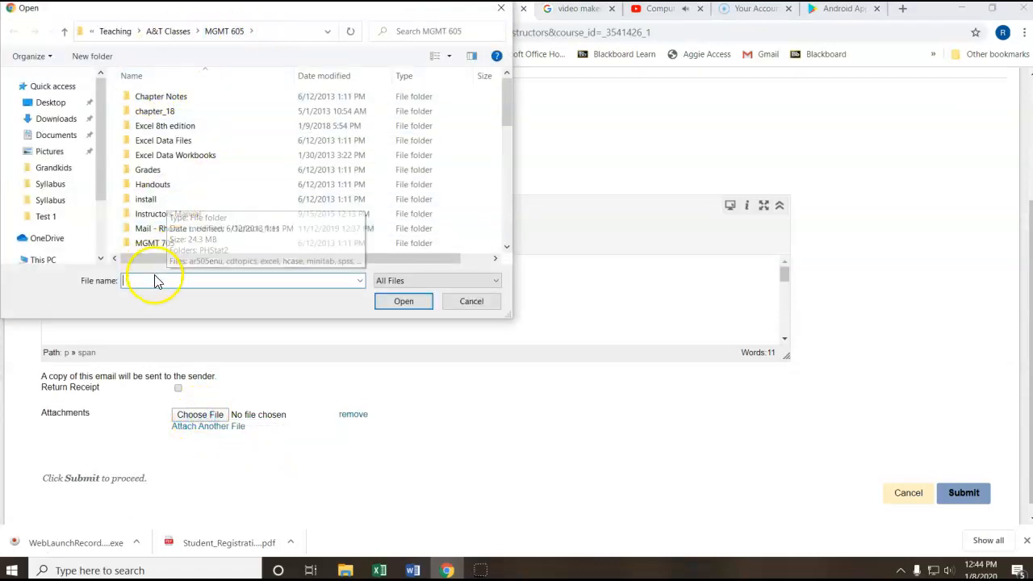
pyautogui.click(68, 102)
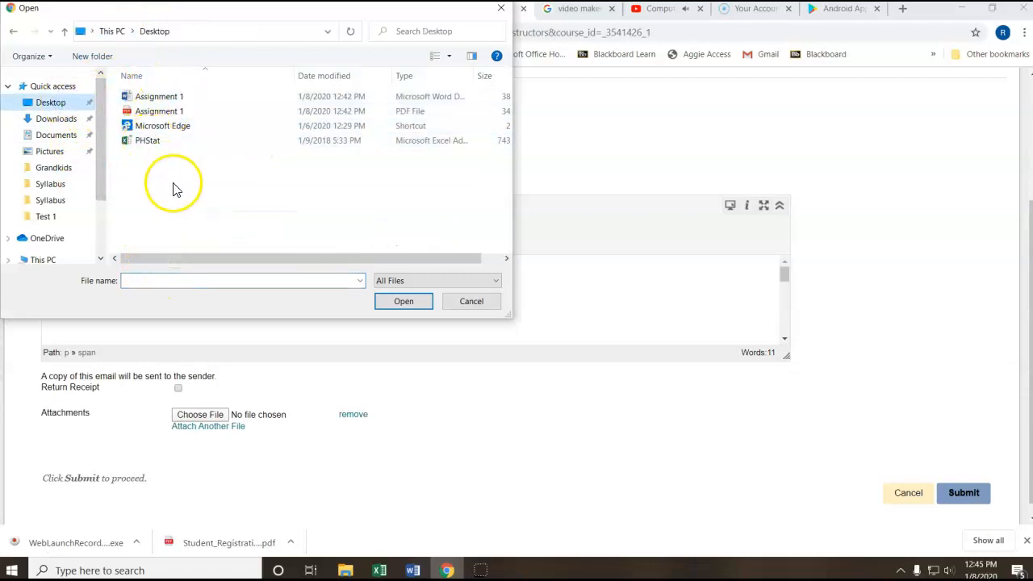
pyautogui.click(182, 111)
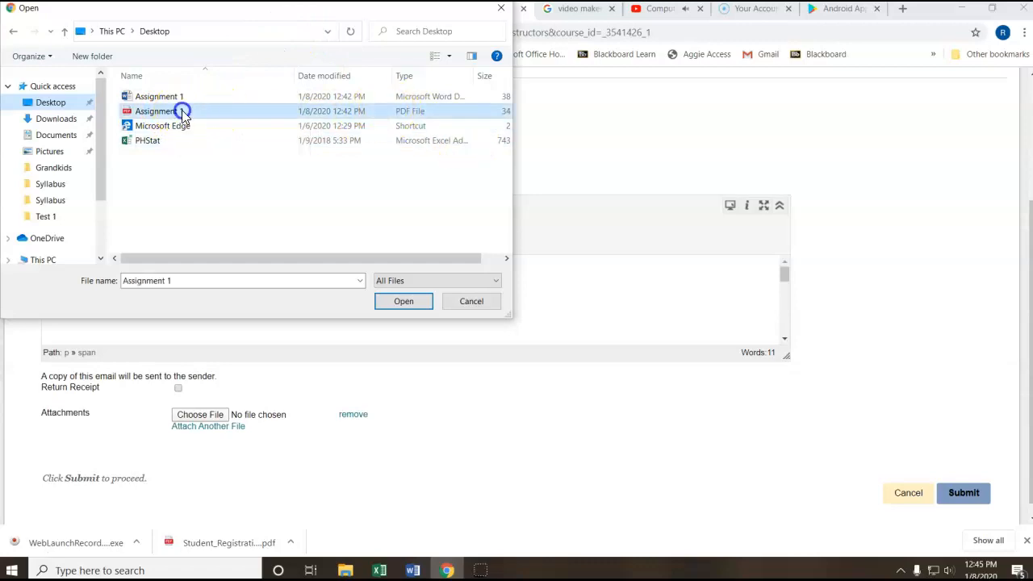
pyautogui.click(404, 302)
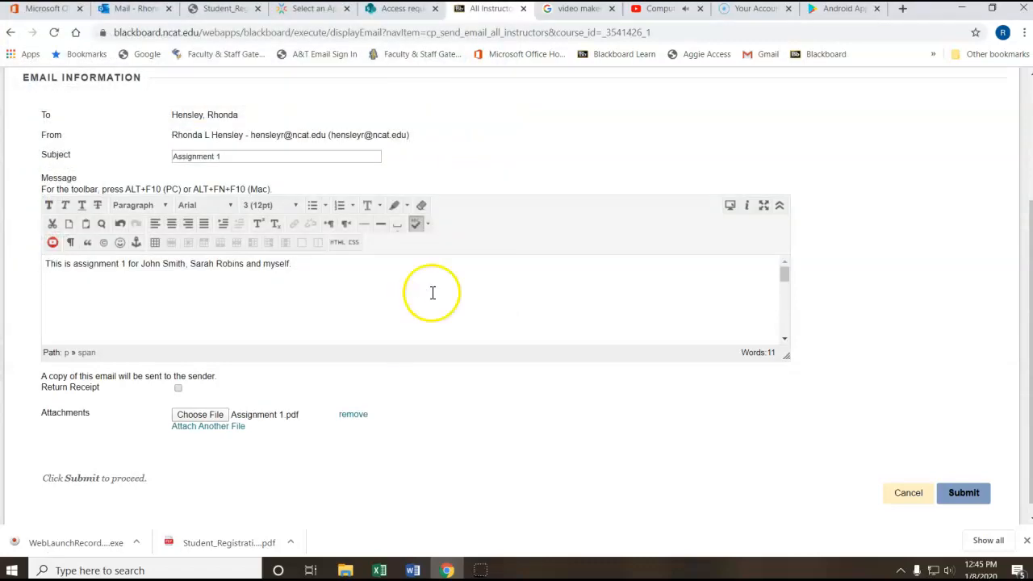
pyautogui.click(976, 498)
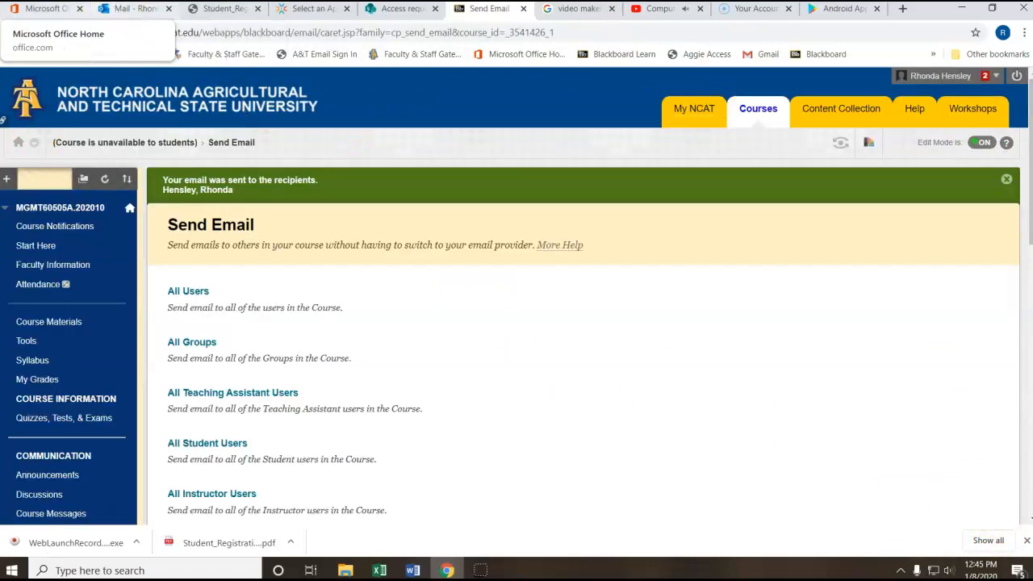
# Switch to the Outlook mailbox, open the received Assignment 1 email, and preview both charts in its attached Assignment 1.pdf.
pyautogui.click(125, 9)
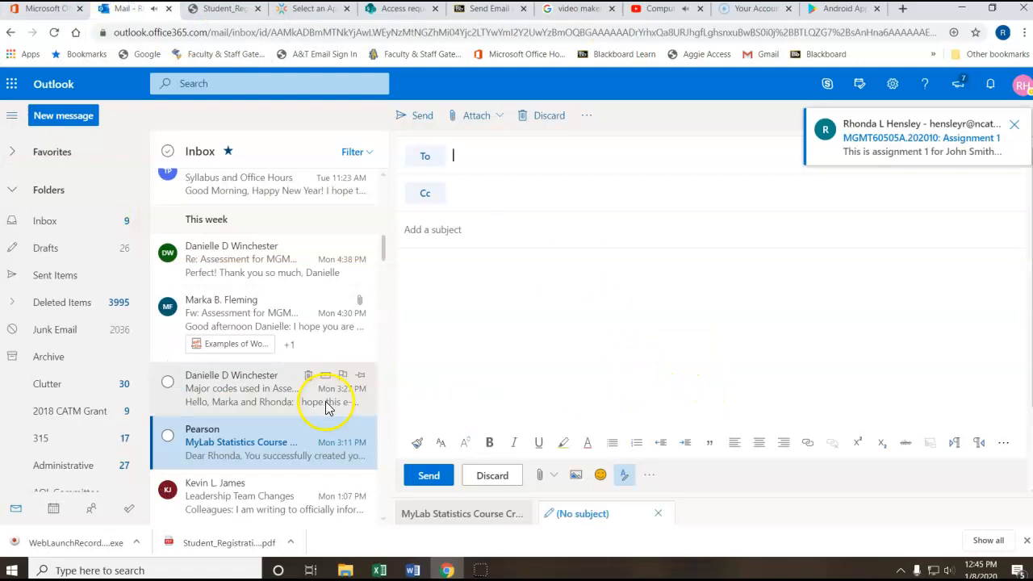
pyautogui.scroll(10, 327, 408)
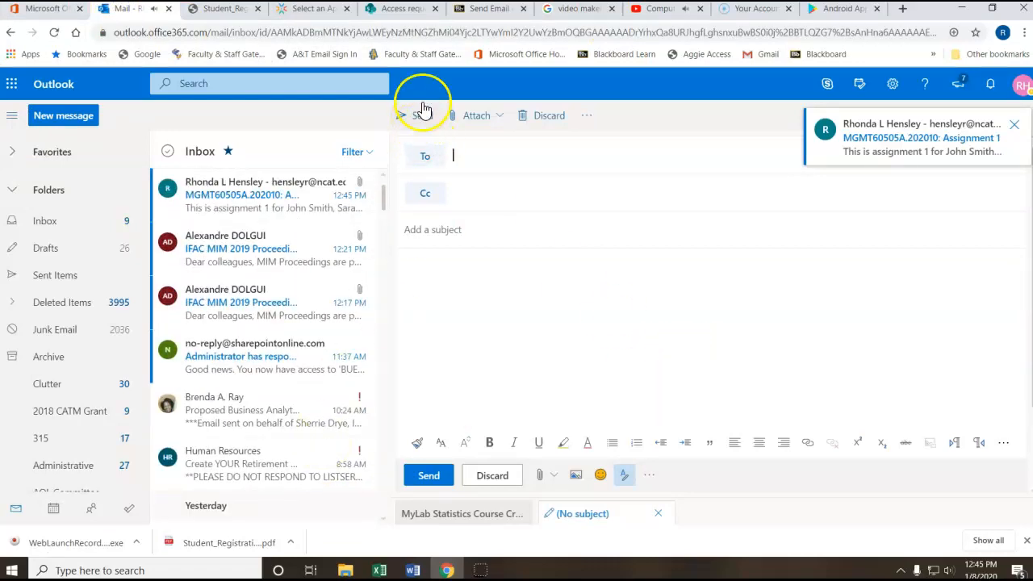
pyautogui.click(258, 201)
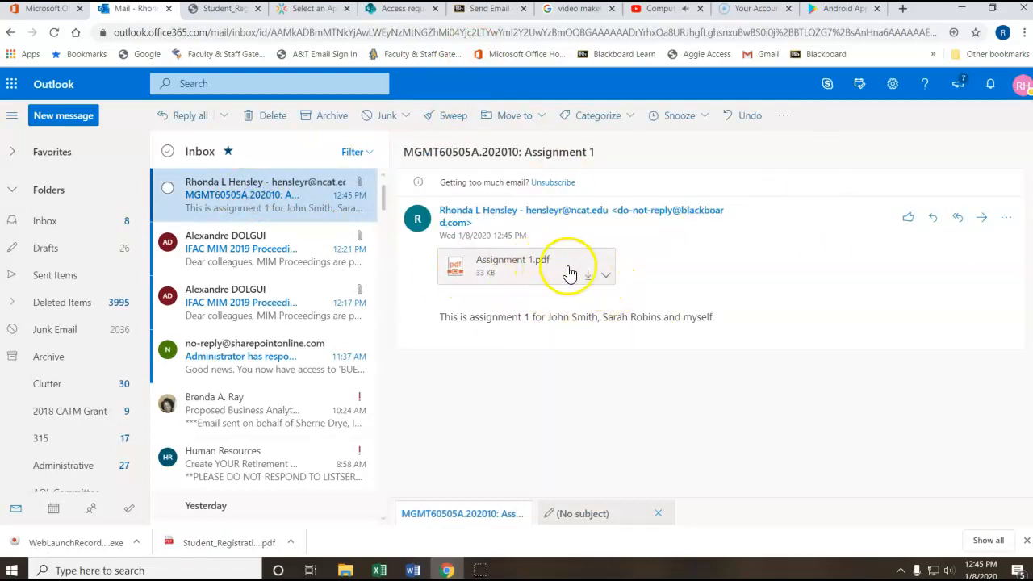
pyautogui.click(533, 271)
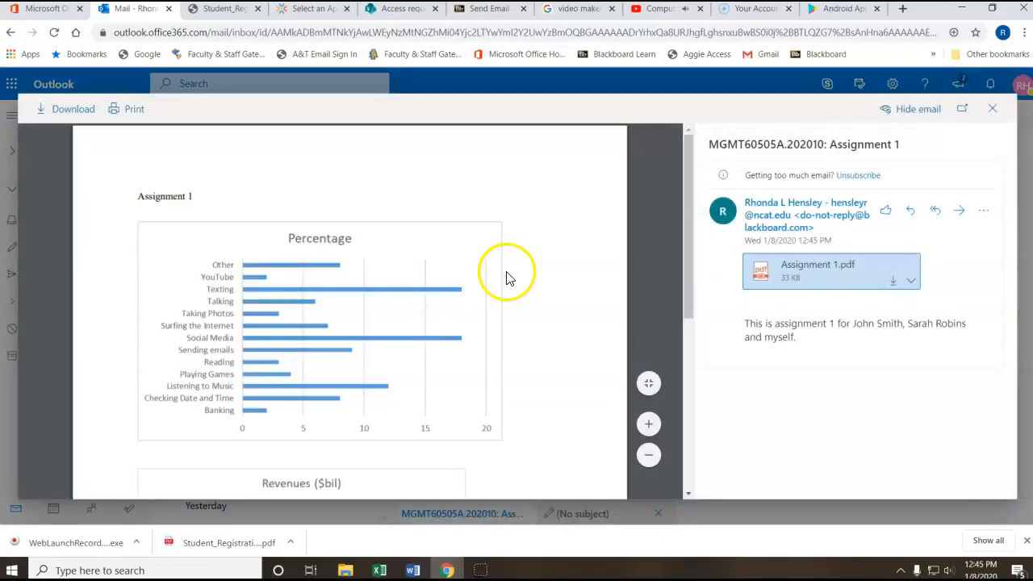
pyautogui.scroll(-4, 572, 235)
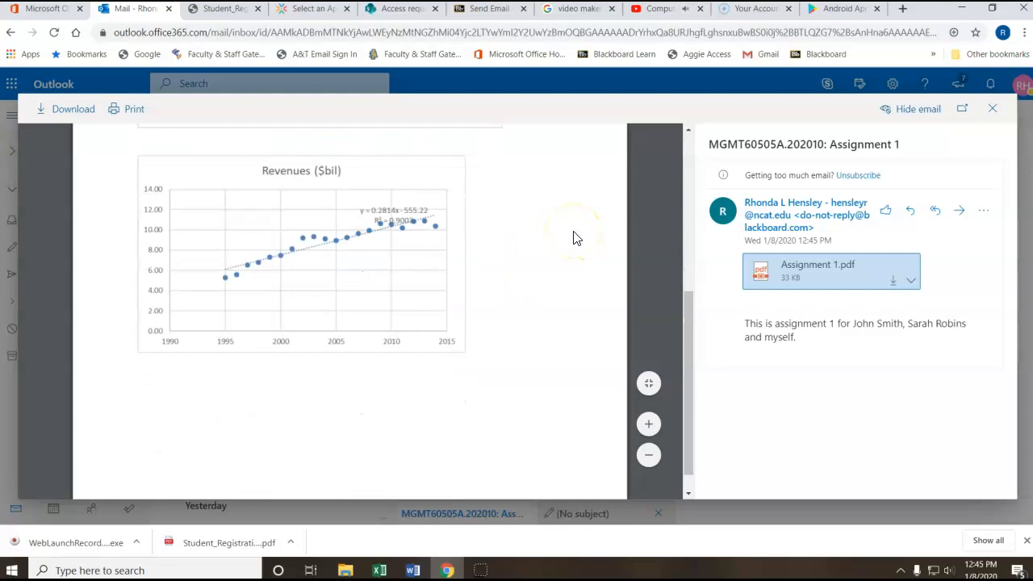
pyautogui.scroll(4, 573, 236)
pyautogui.scroll(-3, 573, 237)
pyautogui.scroll(3, 573, 238)
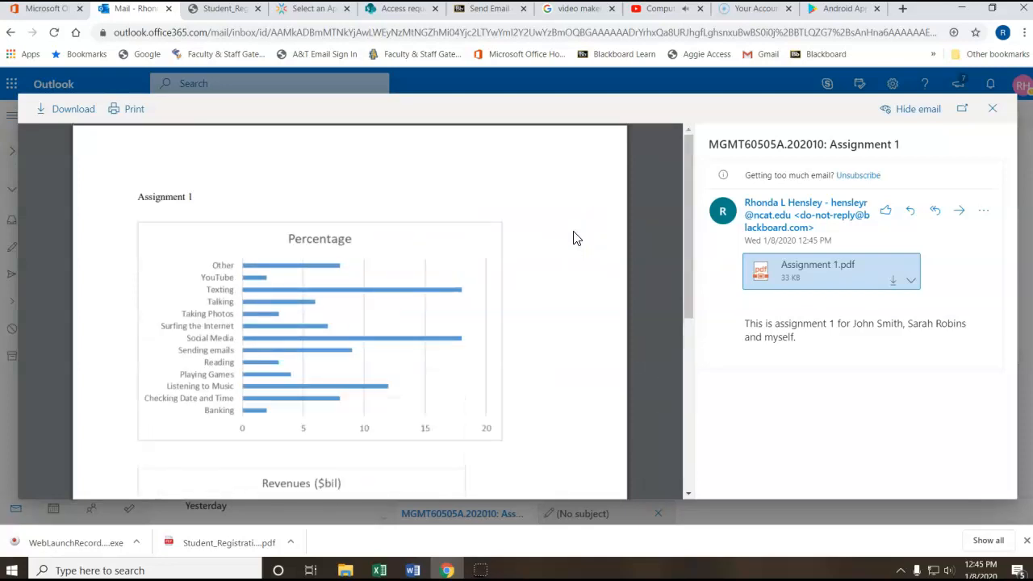
pyautogui.moveTo(643, 343)
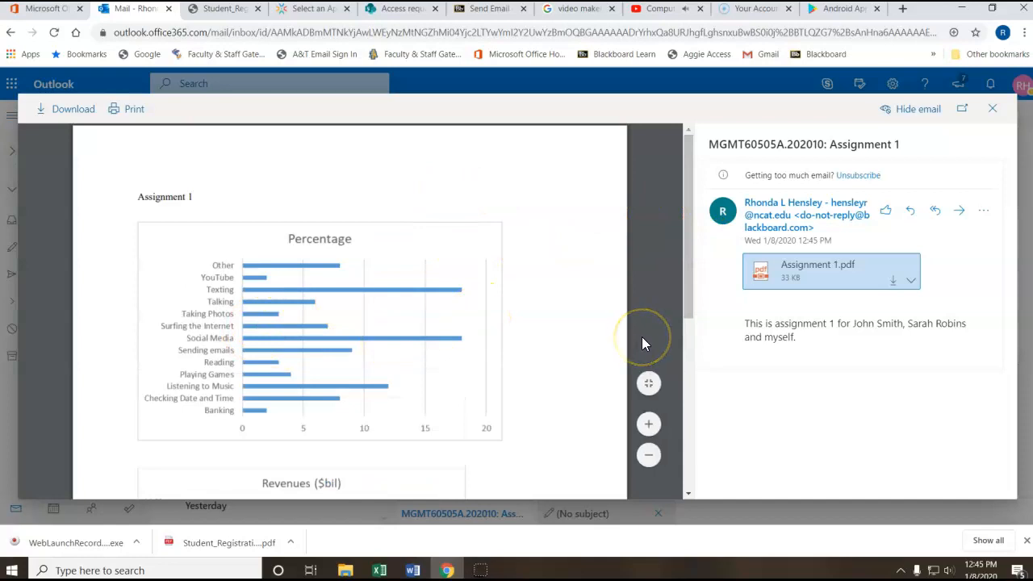